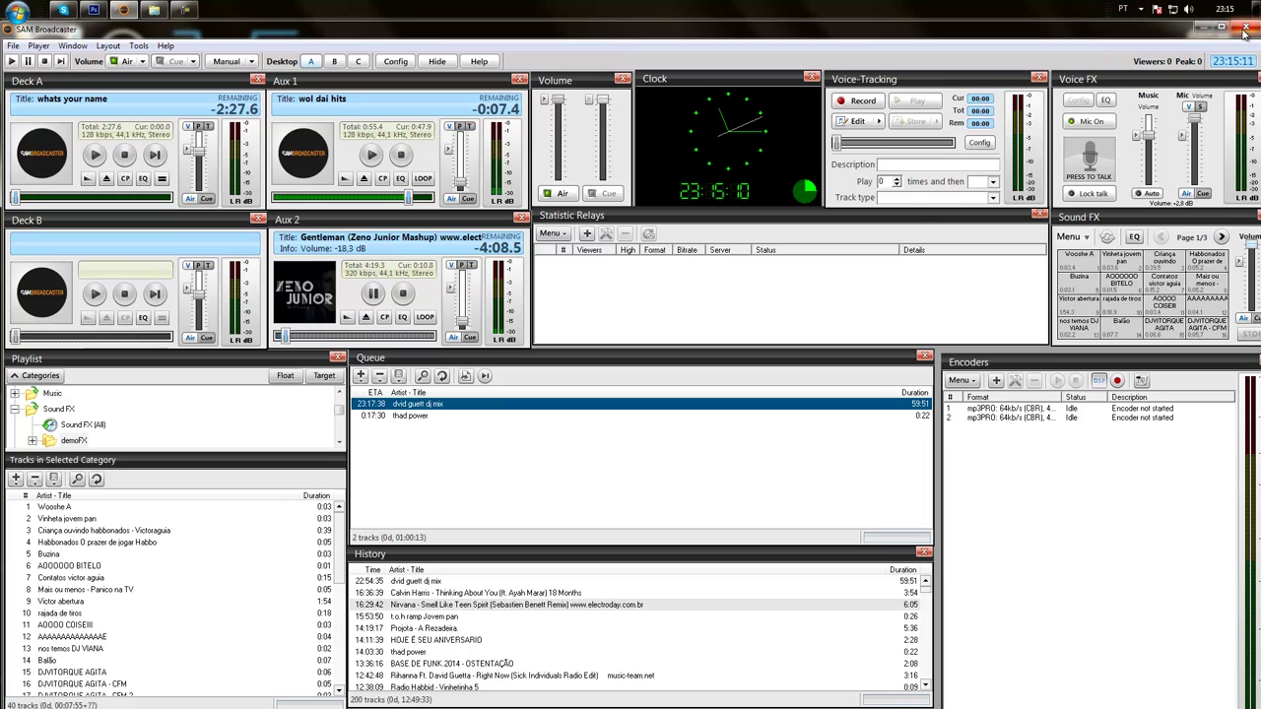
Step: Close SAM Broadcaster and clear the desktop by hiding its icons and minimizing the Downloads window
{"action": "left_click", "coordinate": [1244, 29]}
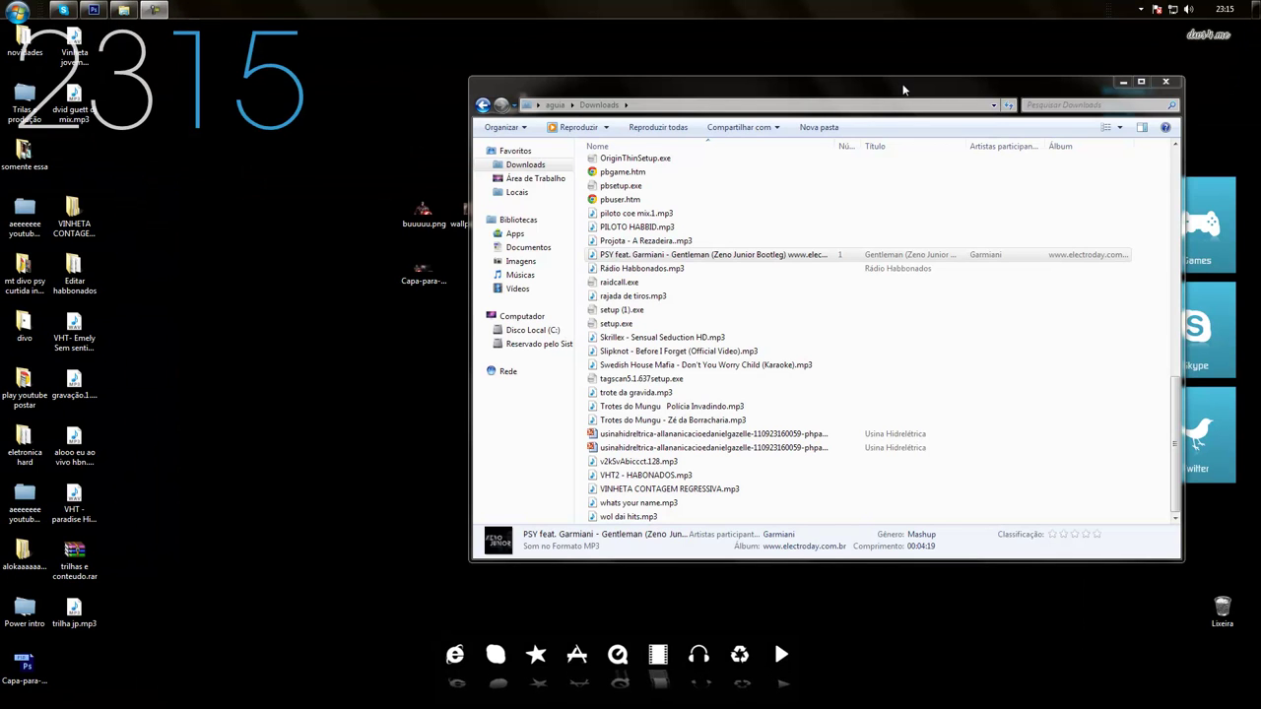
{"action": "left_click_drag", "start_coordinate": [900, 87], "coordinate": [280, 226]}
{"action": "right_click", "coordinate": [687, 114]}
{"action": "mouse_move", "coordinate": [704, 113]}
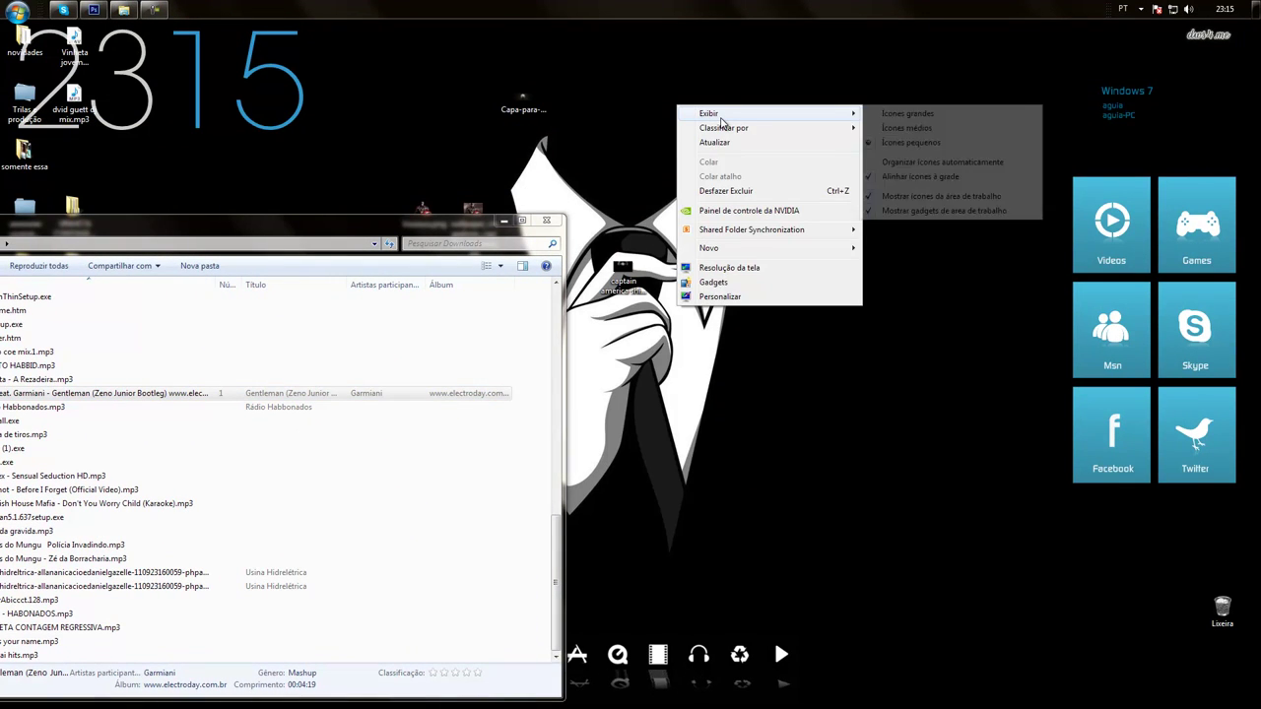
{"action": "left_click", "coordinate": [916, 189]}
{"action": "left_click", "coordinate": [503, 221]}
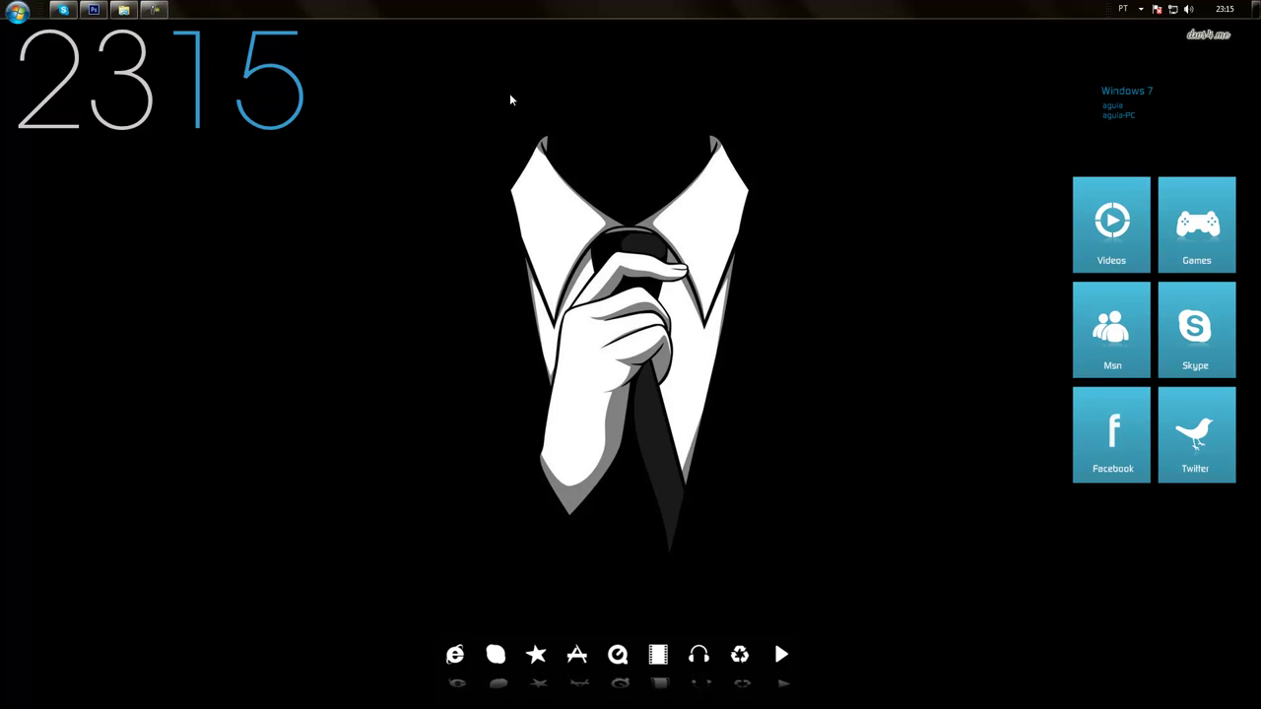
Step: Switch to Photoshop, move its window down to uncover the desktop, and show the desktop icons again
{"action": "mouse_move", "coordinate": [89, 7]}
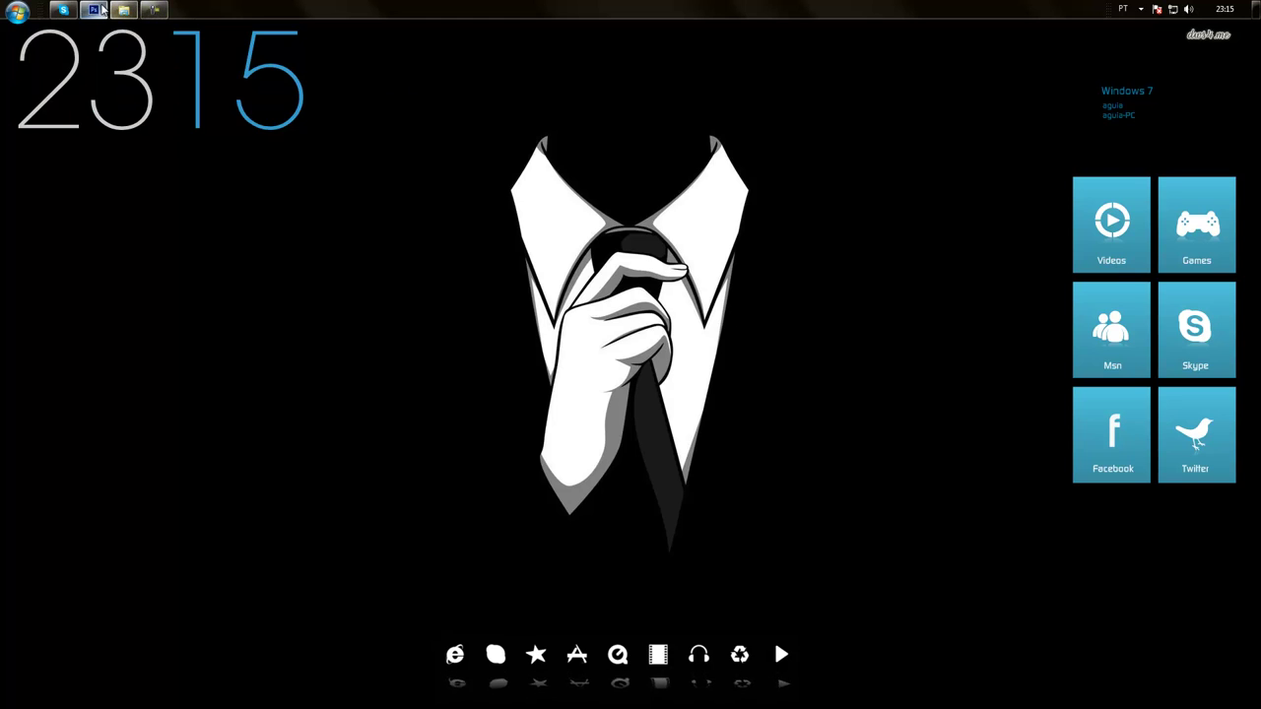
{"action": "left_click", "coordinate": [94, 10]}
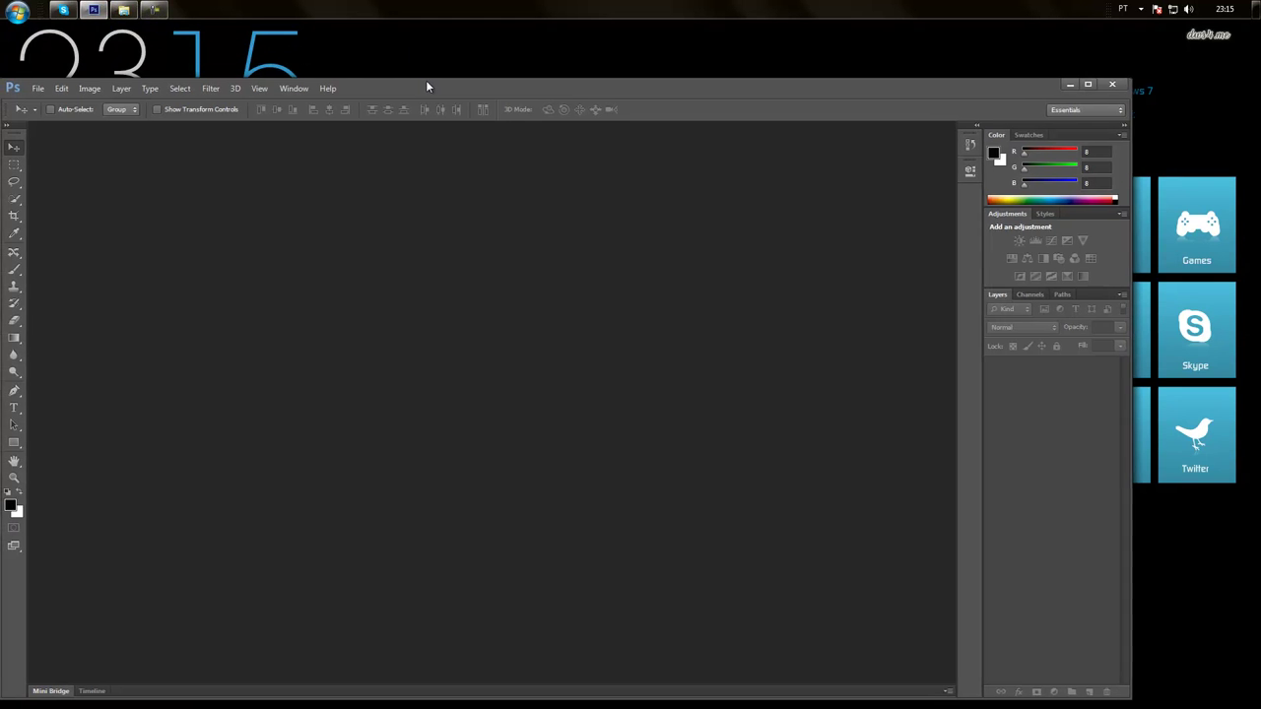
{"action": "left_click_drag", "start_coordinate": [418, 87], "coordinate": [362, 284]}
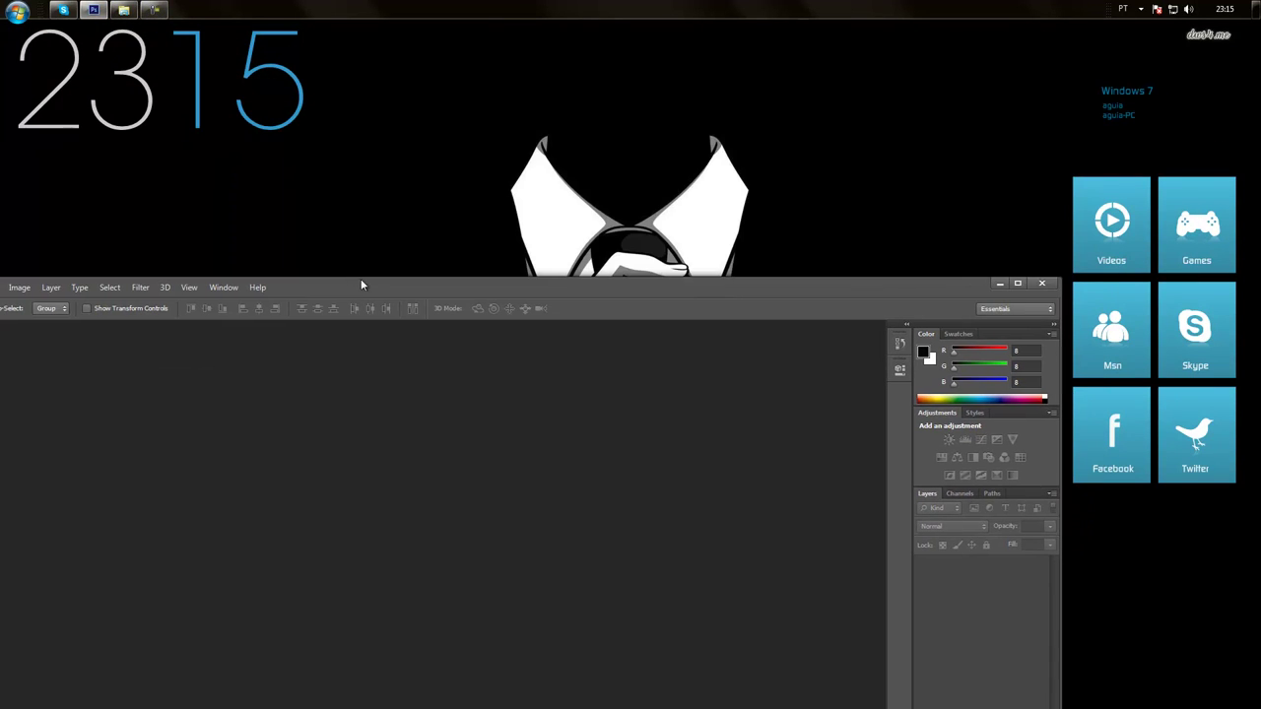
{"action": "right_click", "coordinate": [562, 172]}
{"action": "mouse_move", "coordinate": [599, 168]}
{"action": "left_click", "coordinate": [810, 246]}
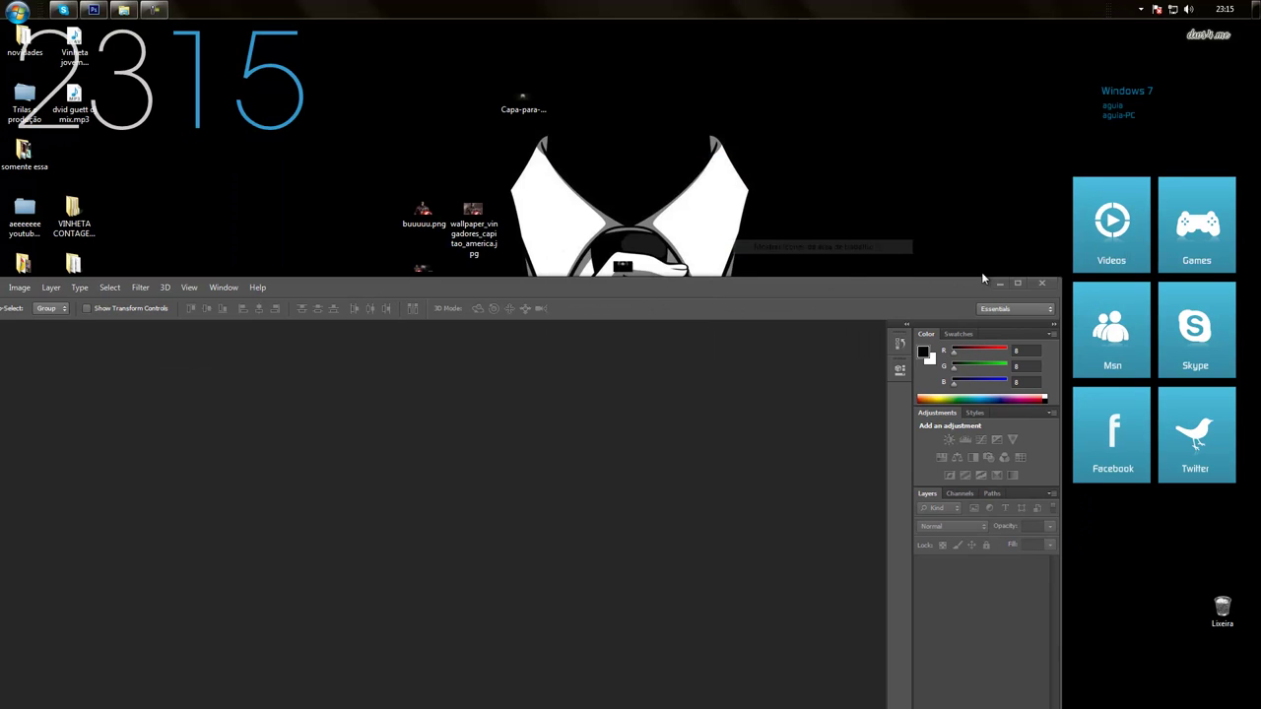
Step: Preview the desktop images: both Capa-para files, buuuuu.png, the Captain America wallpaper and the Captain America shield wallpaper
{"action": "left_click", "coordinate": [999, 283]}
{"action": "double_click", "coordinate": [423, 266]}
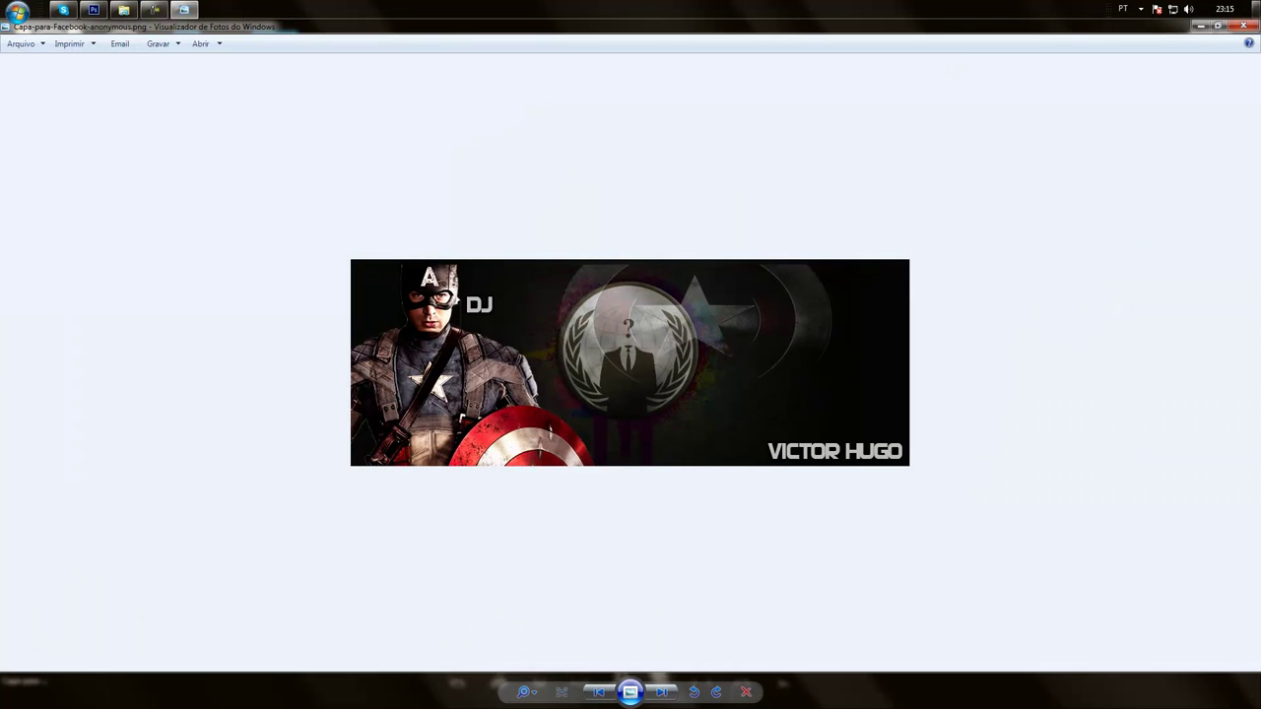
{"action": "left_click", "coordinate": [1243, 25]}
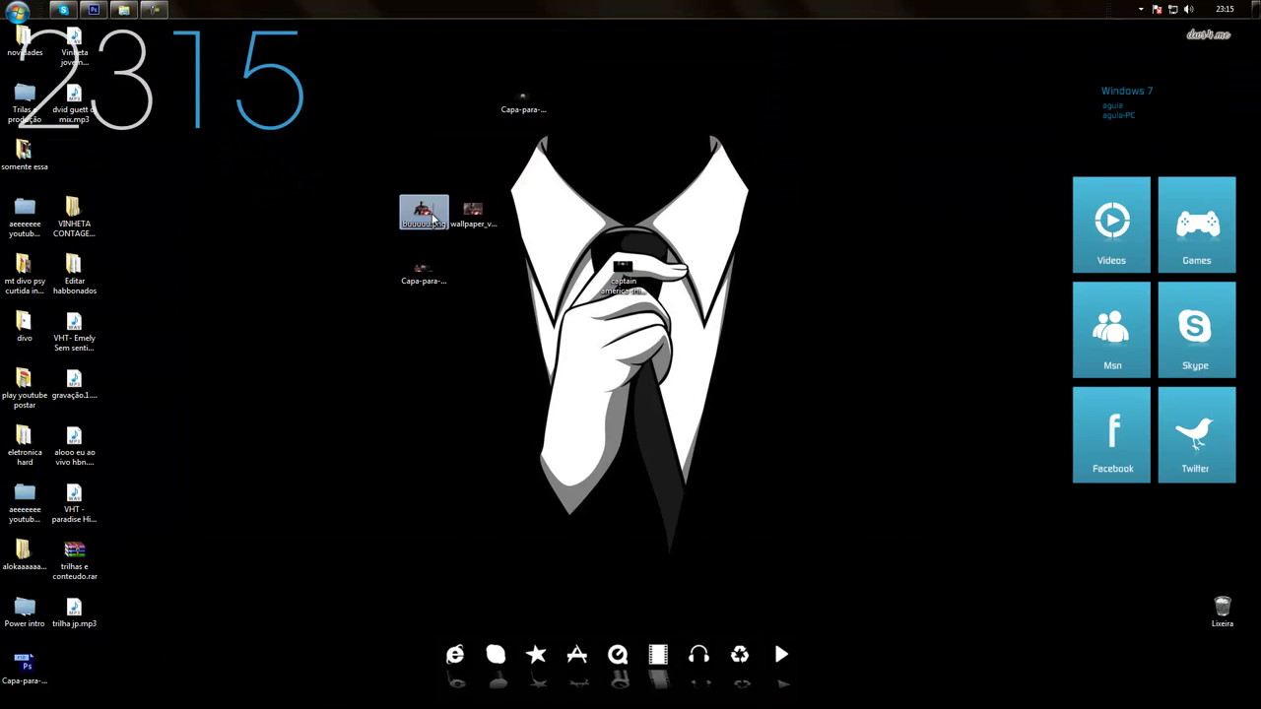
{"action": "double_click", "coordinate": [428, 215]}
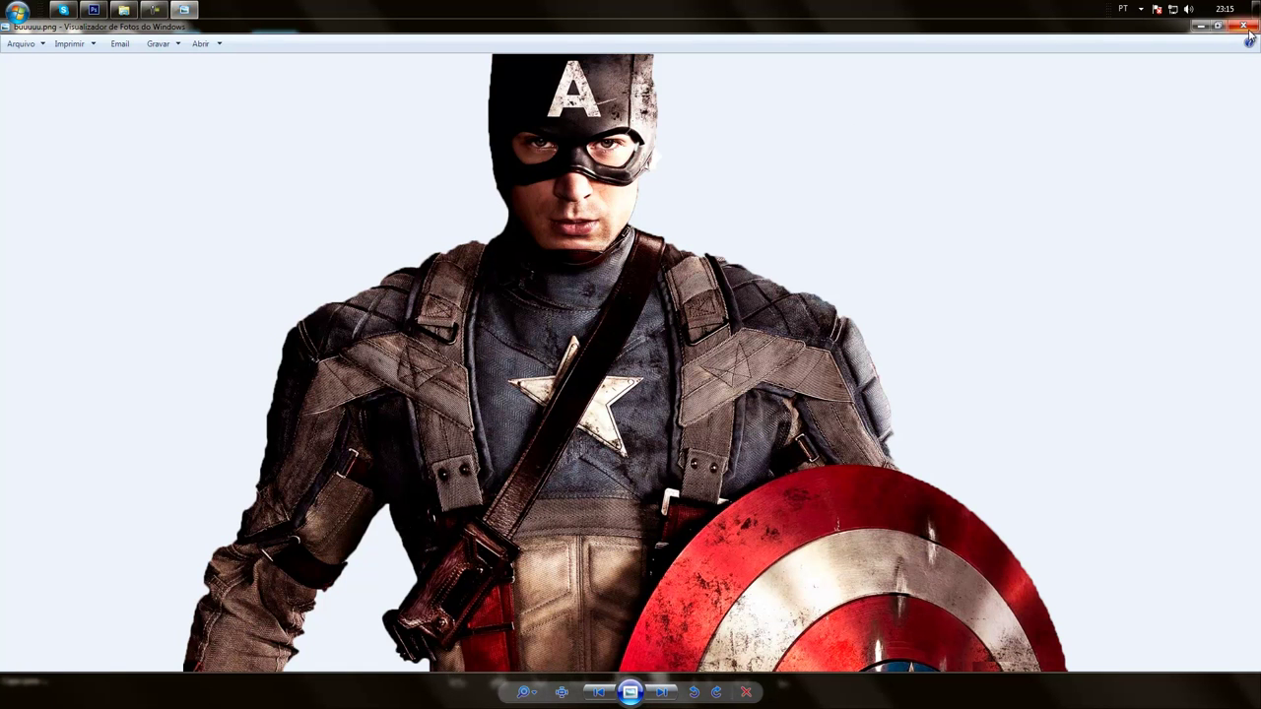
{"action": "left_click", "coordinate": [1244, 26]}
{"action": "double_click", "coordinate": [474, 211]}
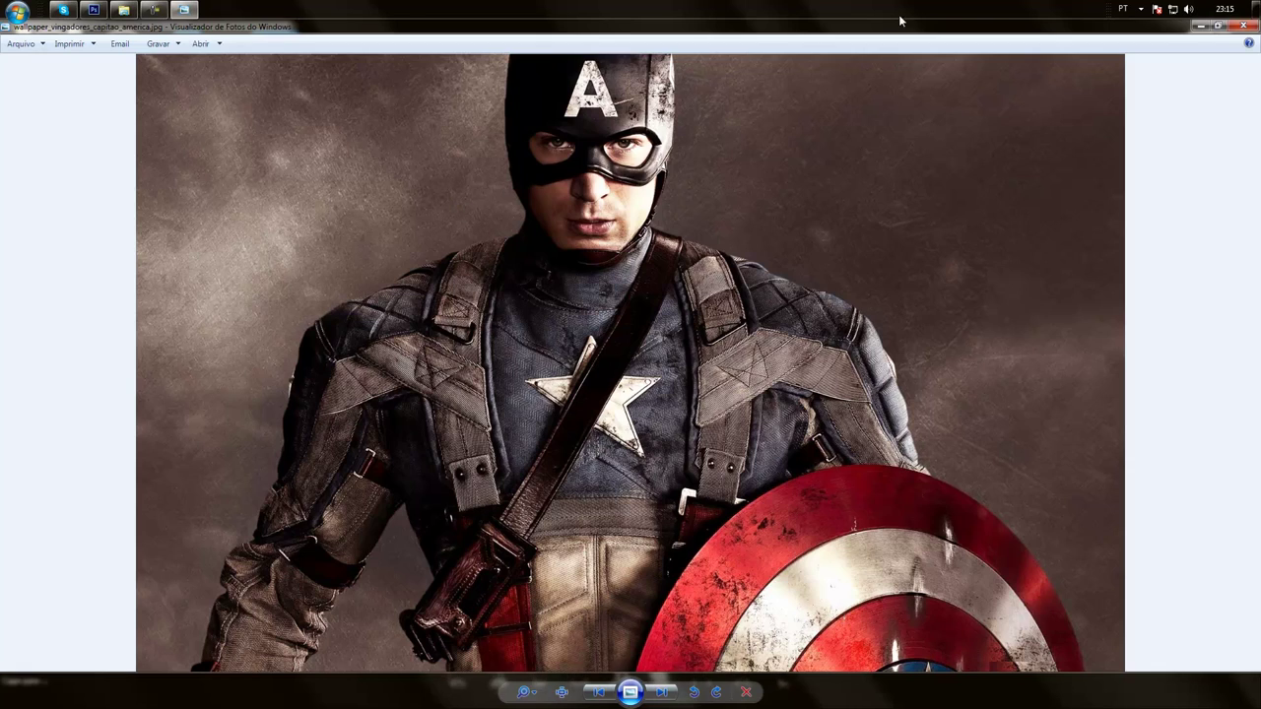
{"action": "left_click", "coordinate": [1243, 25]}
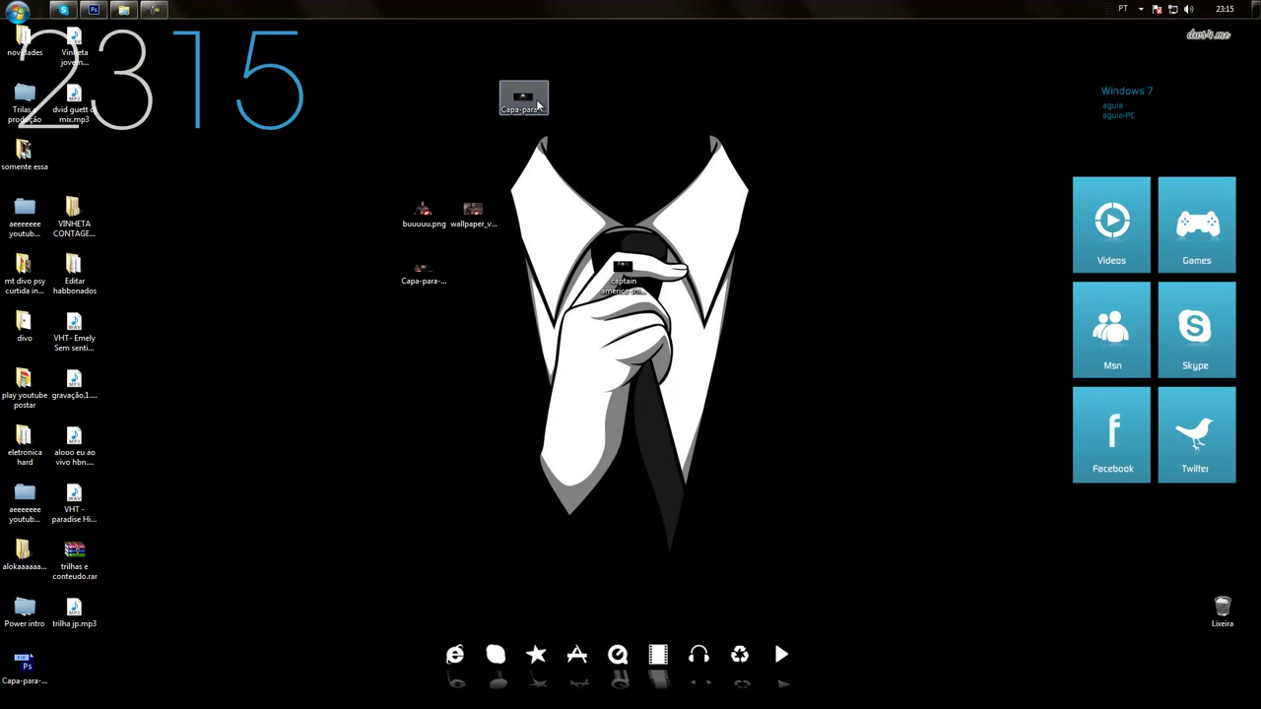
{"action": "double_click", "coordinate": [538, 105]}
{"action": "key", "text": "alt+F4"}
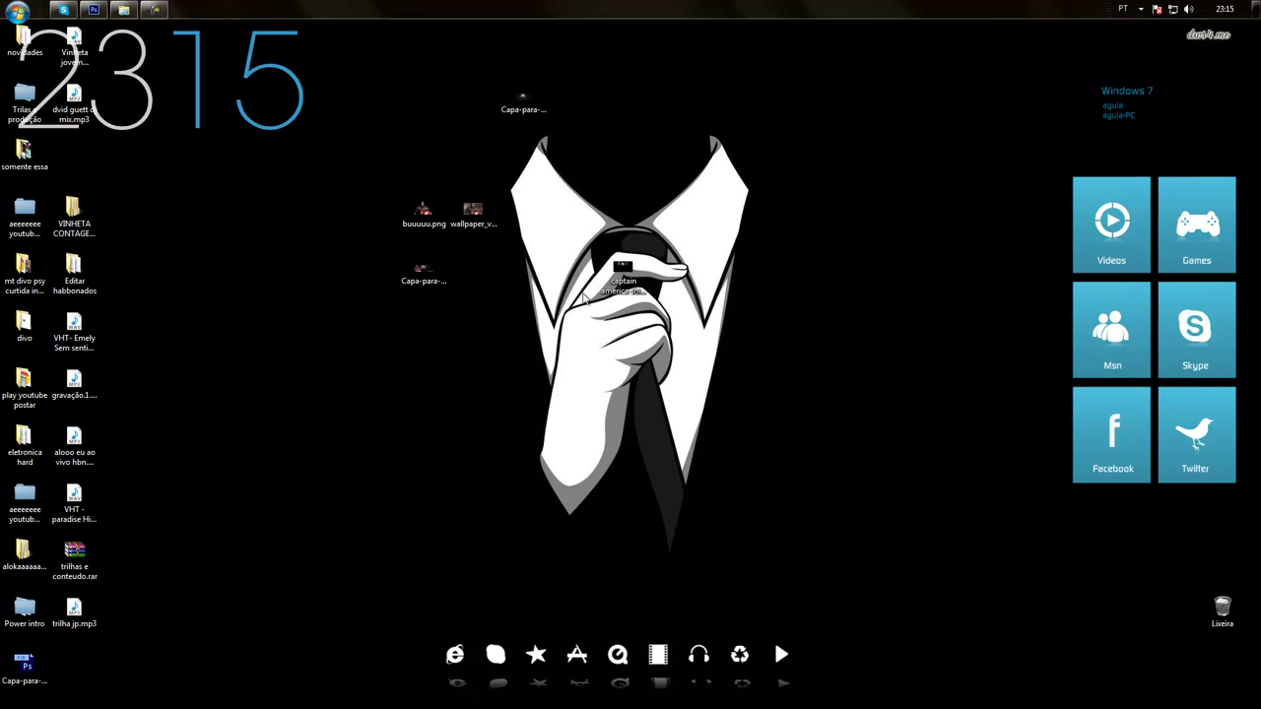
{"action": "double_click", "coordinate": [623, 276]}
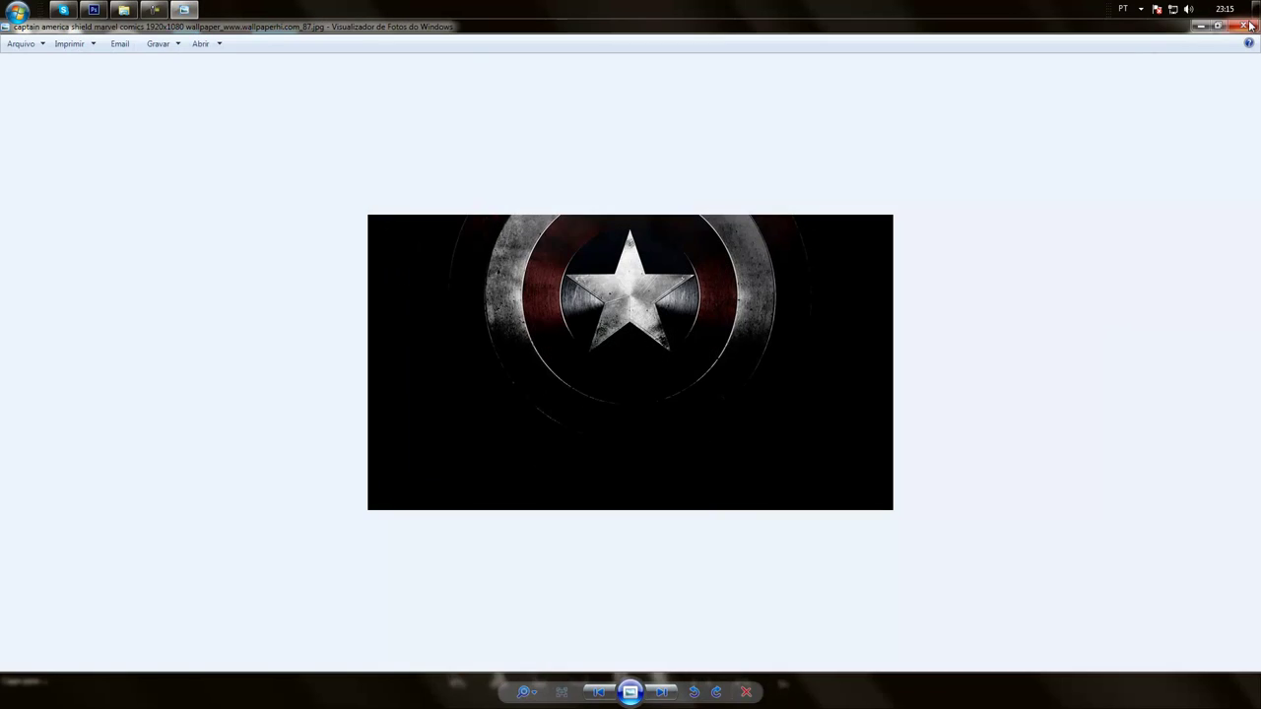
{"action": "left_click", "coordinate": [1247, 25]}
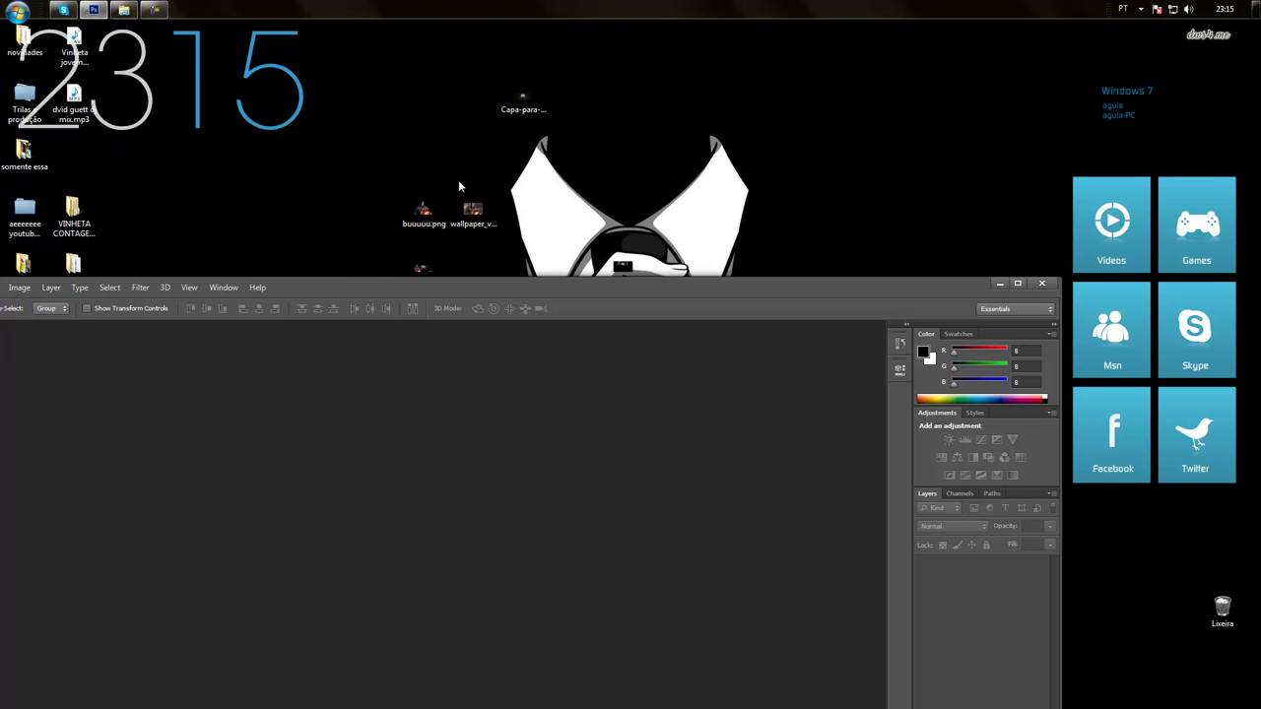
Step: Open wallpaper_vingadores_capitao_america.jpg from the desktop in Photoshop, leaving its colour profile as is, and maximize the window
{"action": "left_click_drag", "start_coordinate": [473, 210], "coordinate": [354, 357]}
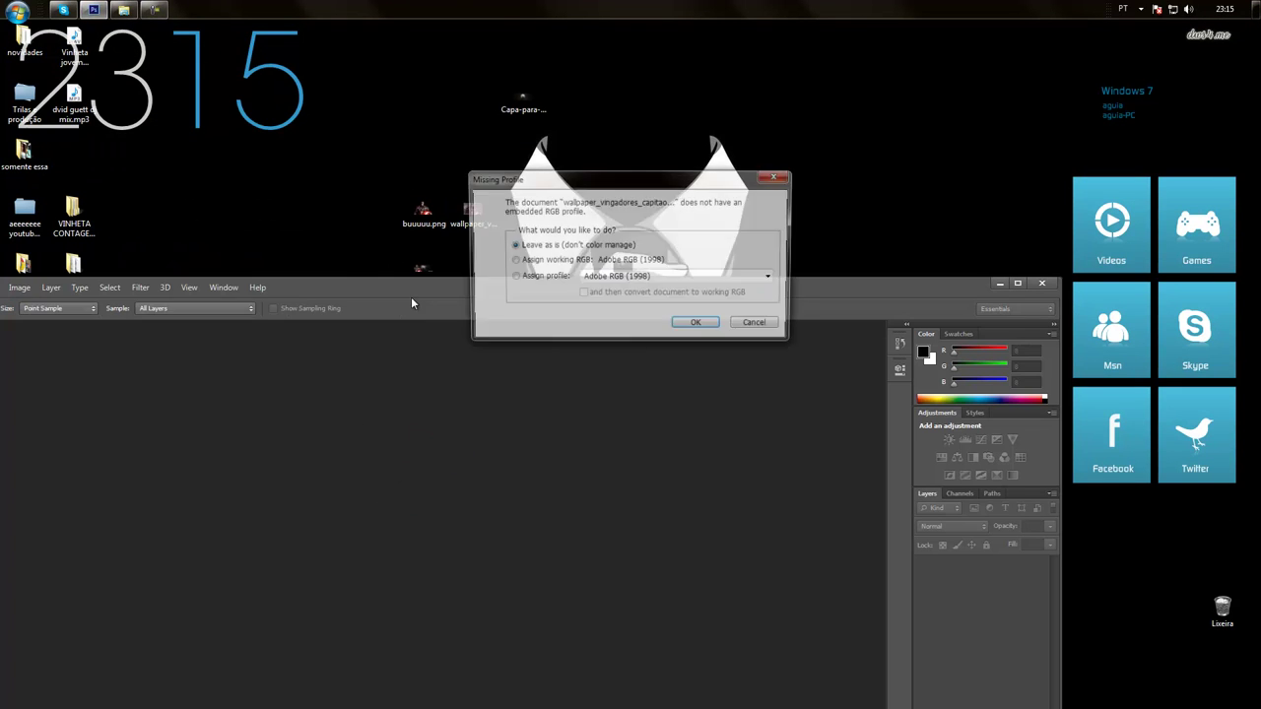
{"action": "key", "text": "Return"}
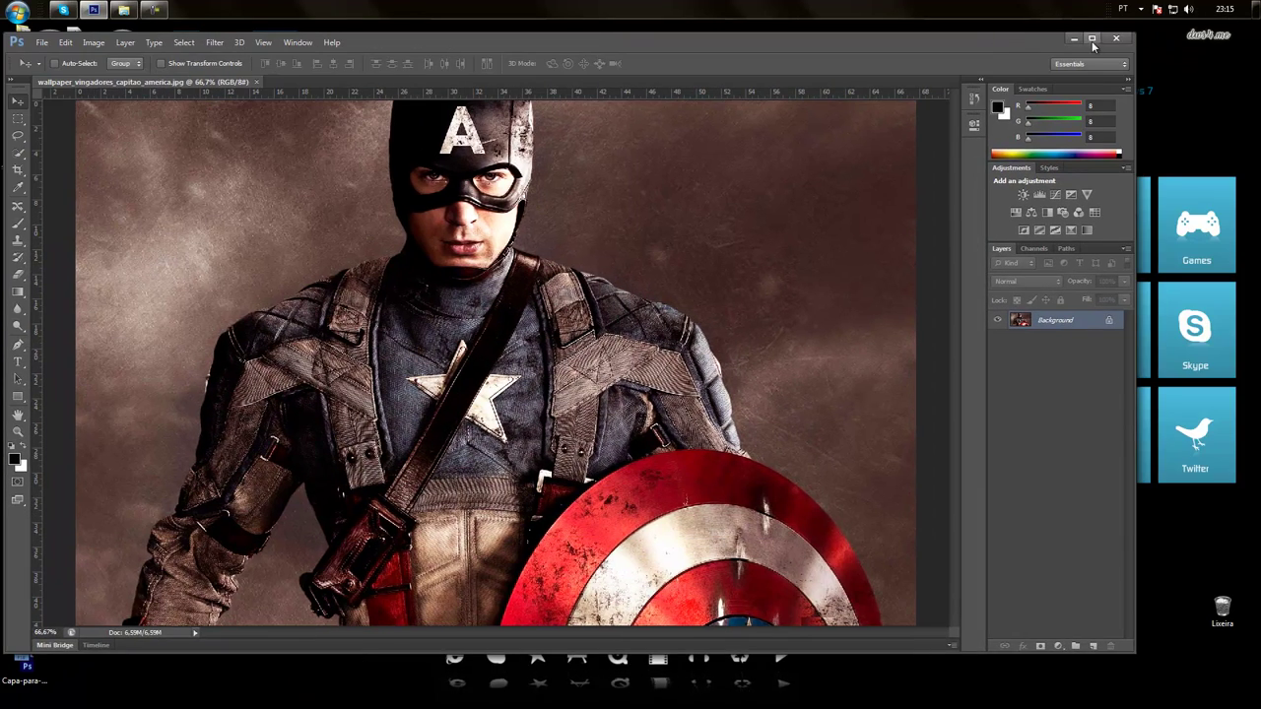
{"action": "left_click", "coordinate": [1091, 39]}
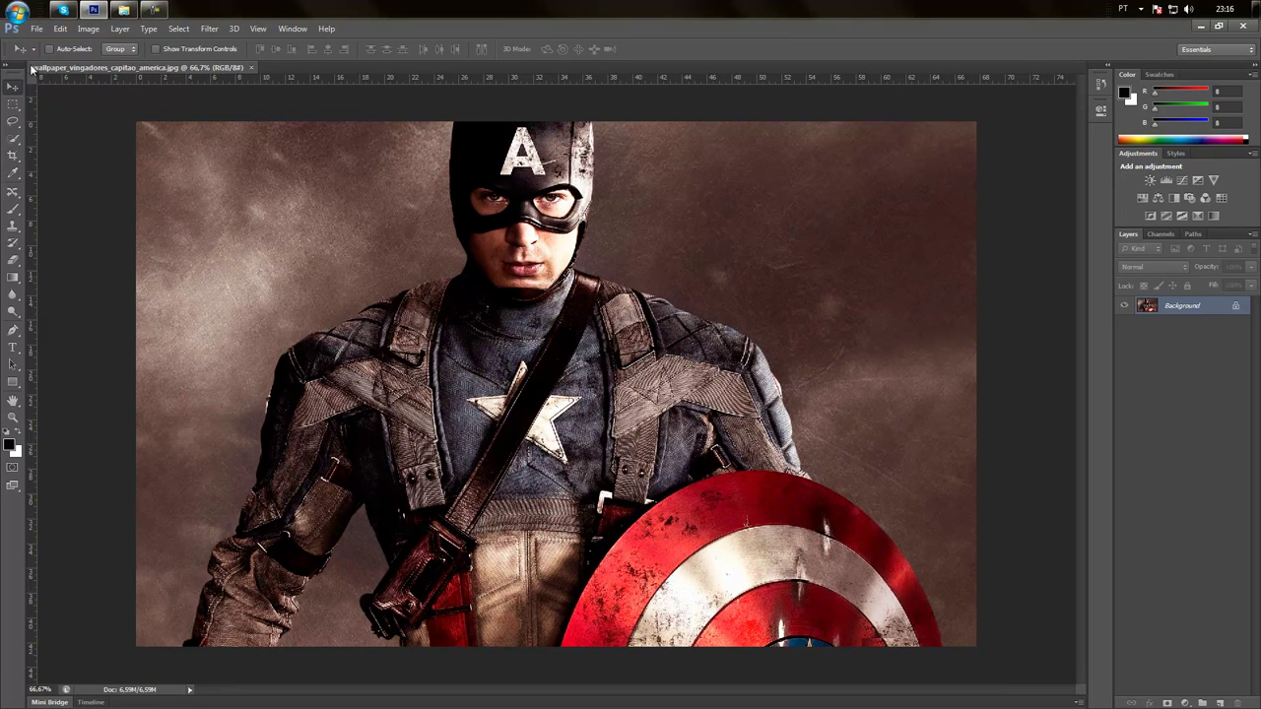
Step: Select the whole Captain America figure, including arms and shield, with the Quick Selection tool
{"action": "left_click", "coordinate": [18, 146]}
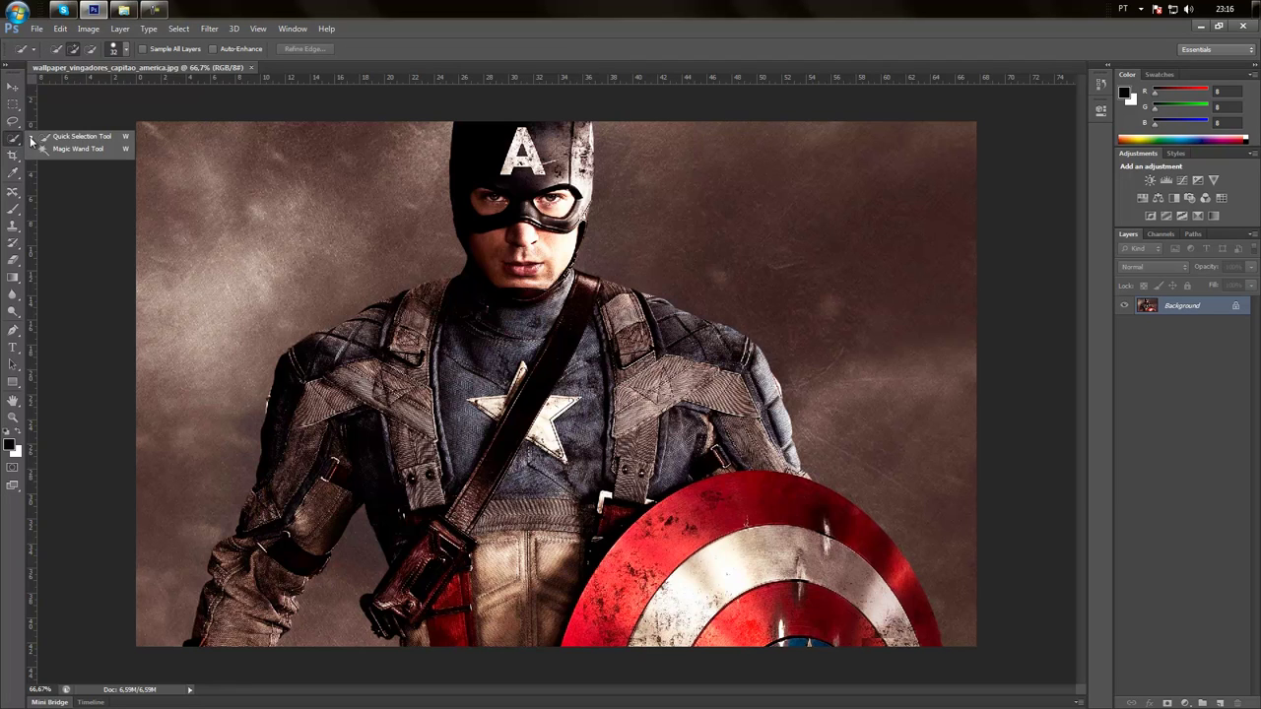
{"action": "left_click", "coordinate": [52, 138]}
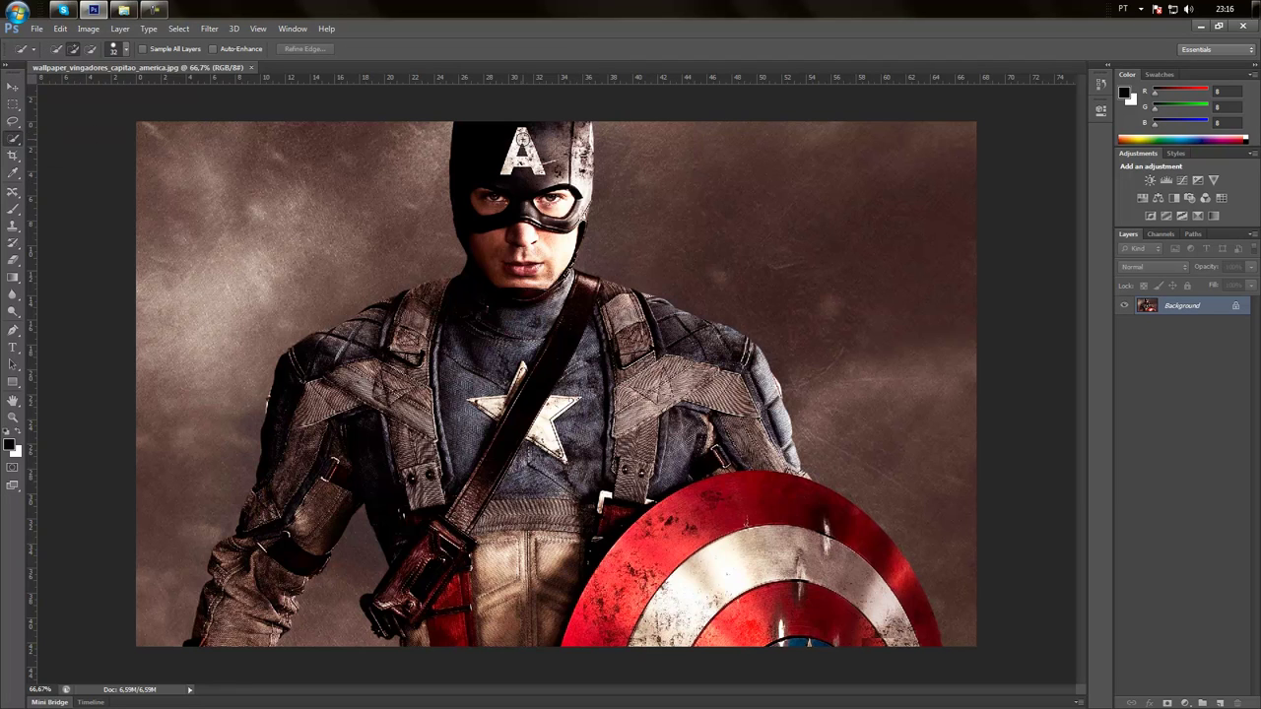
{"action": "mouse_move", "coordinate": [529, 136]}
{"action": "left_mouse_down"}
{"action": "mouse_move", "coordinate": [497, 143]}
{"action": "mouse_move", "coordinate": [504, 227]}
{"action": "mouse_move", "coordinate": [536, 250]}
{"action": "mouse_move", "coordinate": [577, 380]}
{"action": "mouse_move", "coordinate": [278, 458]}
{"action": "mouse_move", "coordinate": [351, 353]}
{"action": "mouse_move", "coordinate": [389, 312]}
{"action": "mouse_move", "coordinate": [436, 298]}
{"action": "mouse_move", "coordinate": [440, 277]}
{"action": "mouse_move", "coordinate": [385, 282]}
{"action": "mouse_move", "coordinate": [352, 315]}
{"action": "mouse_move", "coordinate": [349, 351]}
{"action": "mouse_move", "coordinate": [380, 373]}
{"action": "left_mouse_up"}
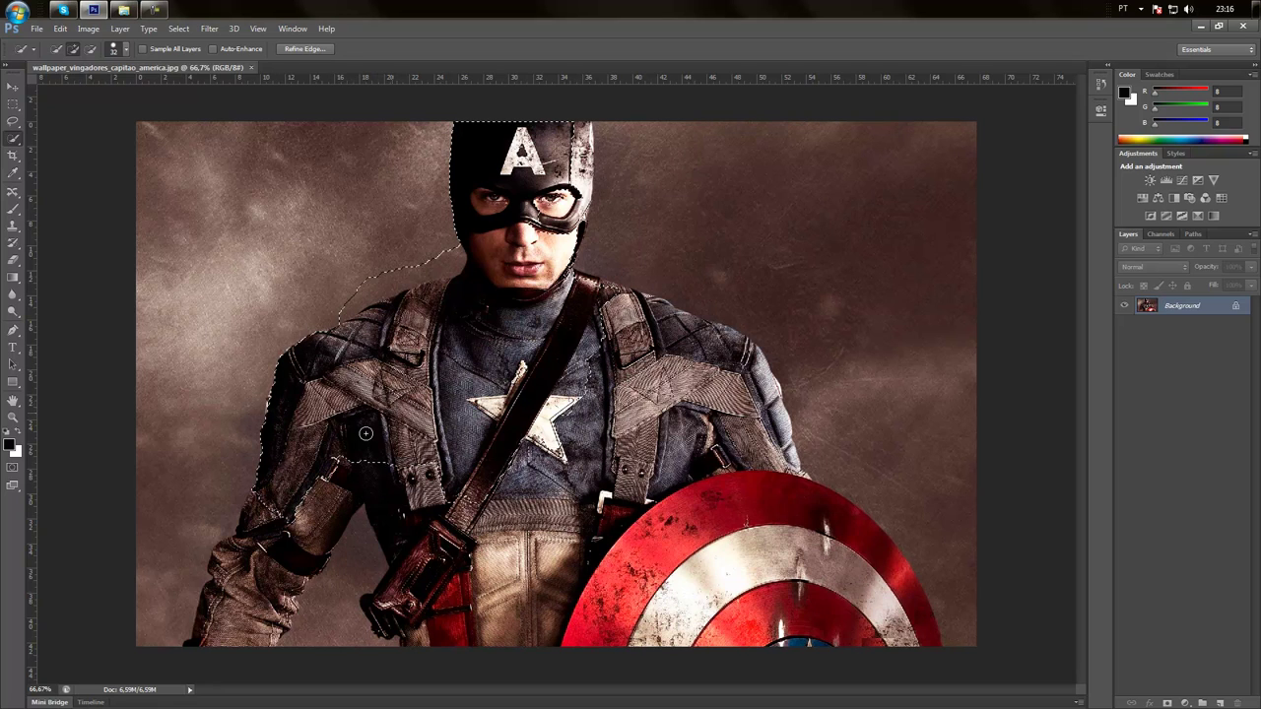
{"action": "left_click_drag", "start_coordinate": [277, 574], "coordinate": [236, 642]}
{"action": "mouse_move", "coordinate": [433, 634]}
{"action": "left_mouse_down"}
{"action": "mouse_move", "coordinate": [528, 646]}
{"action": "mouse_move", "coordinate": [771, 595]}
{"action": "left_mouse_up"}
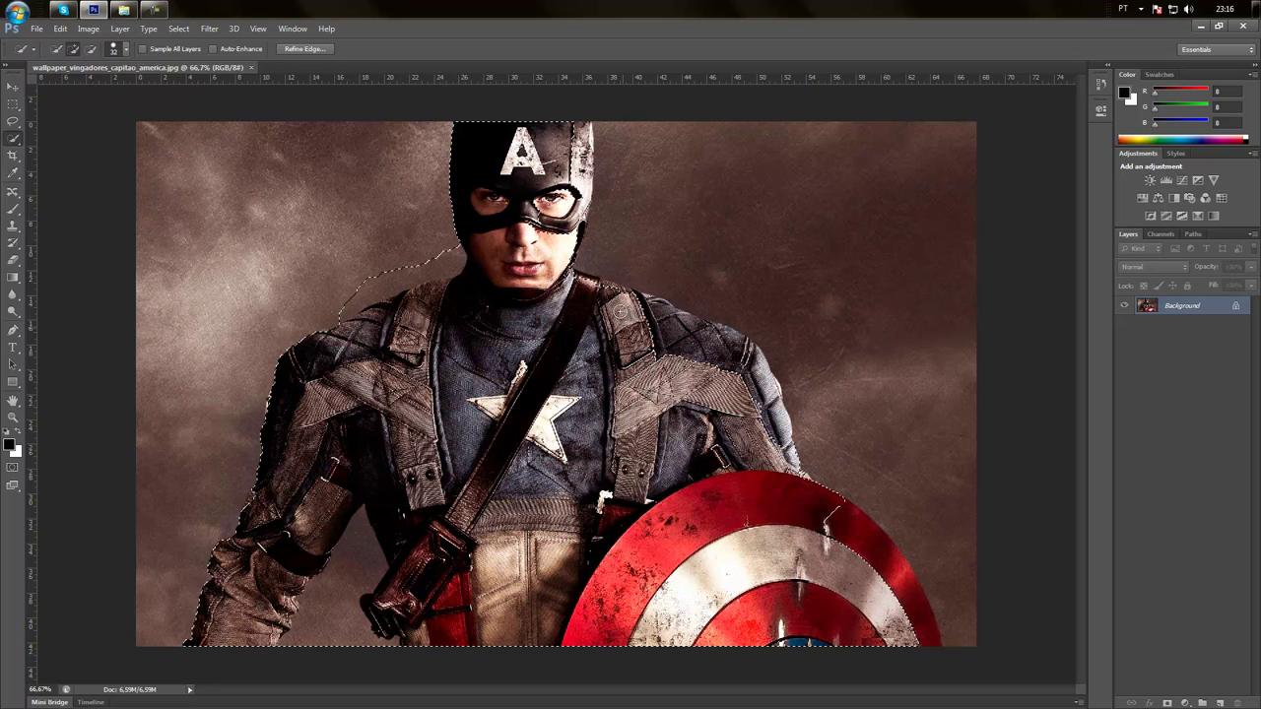
{"action": "mouse_move", "coordinate": [684, 329]}
{"action": "left_mouse_down"}
{"action": "mouse_move", "coordinate": [750, 368]}
{"action": "mouse_move", "coordinate": [826, 520]}
{"action": "mouse_move", "coordinate": [897, 584]}
{"action": "left_mouse_up"}
{"action": "left_click_drag", "start_coordinate": [925, 628], "coordinate": [932, 643]}
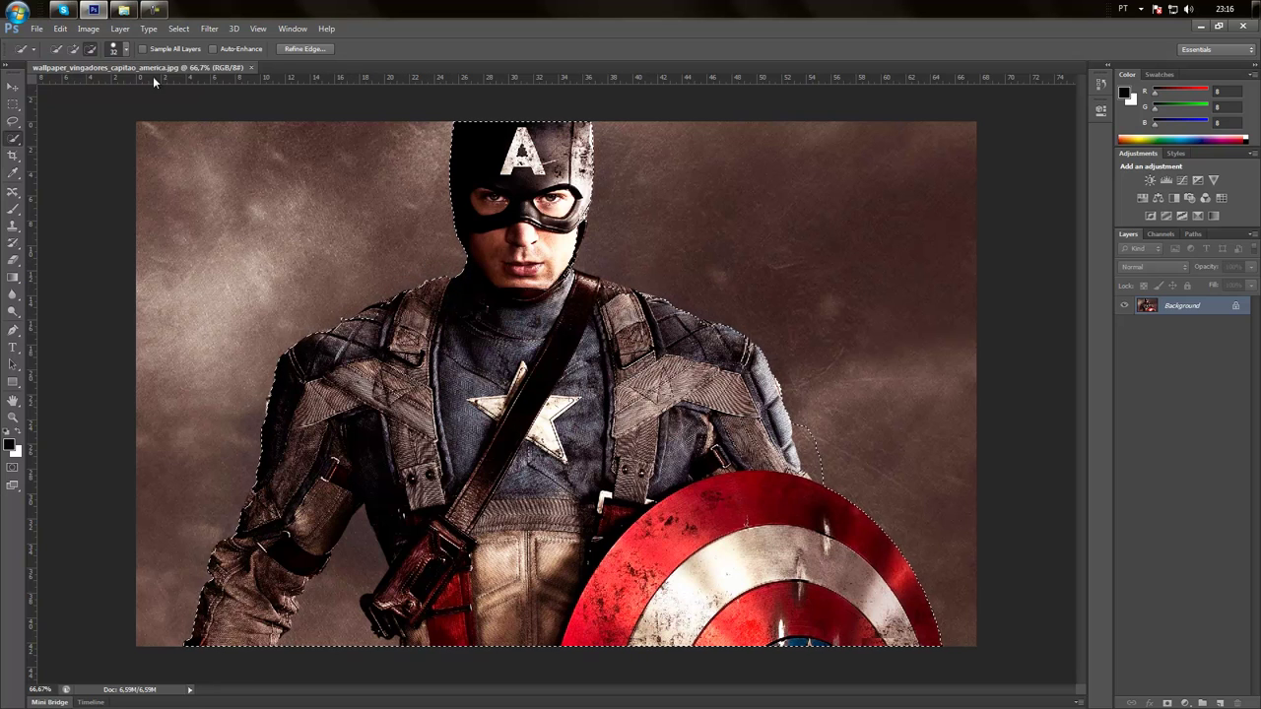
{"action": "left_click", "coordinate": [74, 48]}
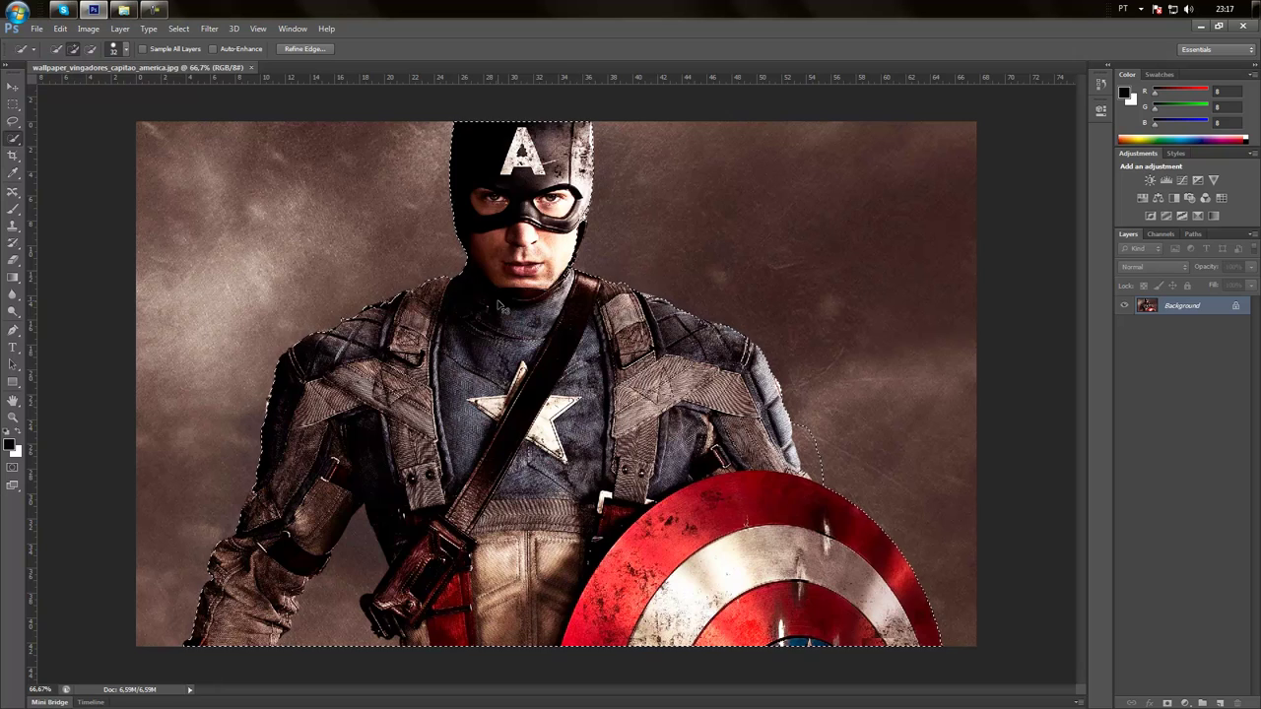
Step: Cut the selected figure out of the wallpaper and restore the maximized window to its smaller size
{"action": "key", "text": "ctrl+BackSpace"}
{"action": "key", "text": "ctrl+d"}
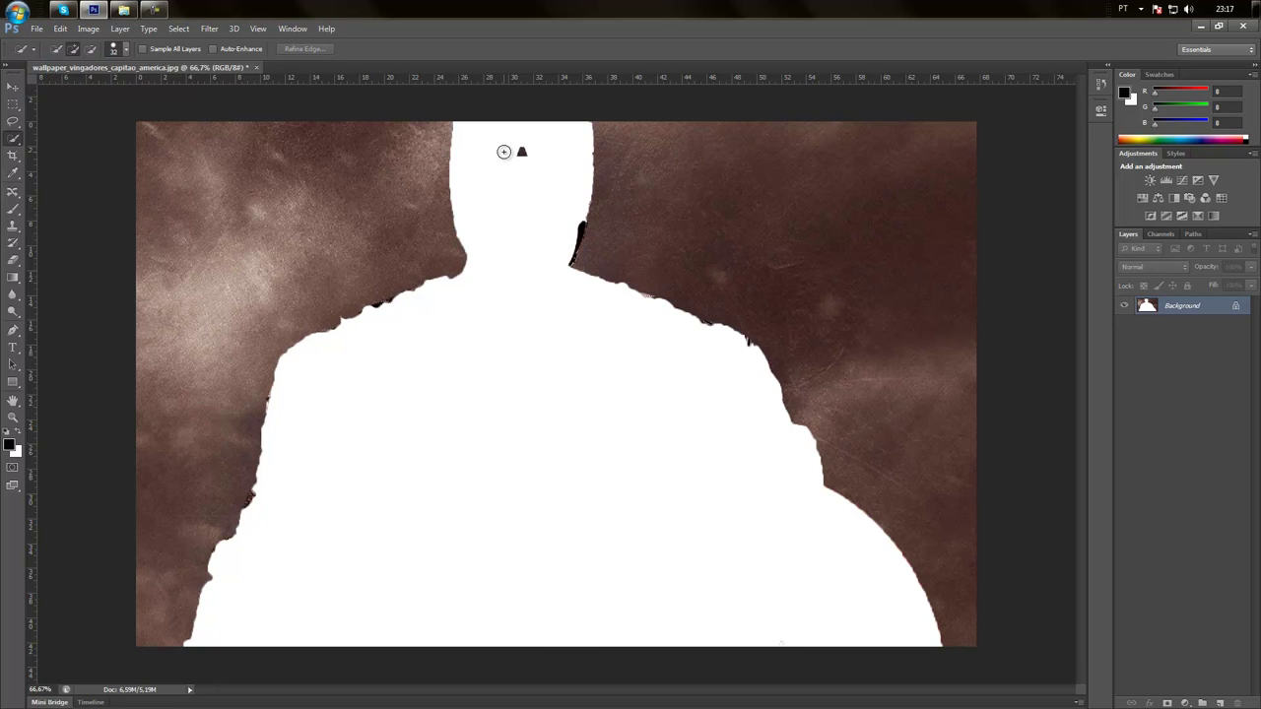
{"action": "double_click", "coordinate": [405, 32]}
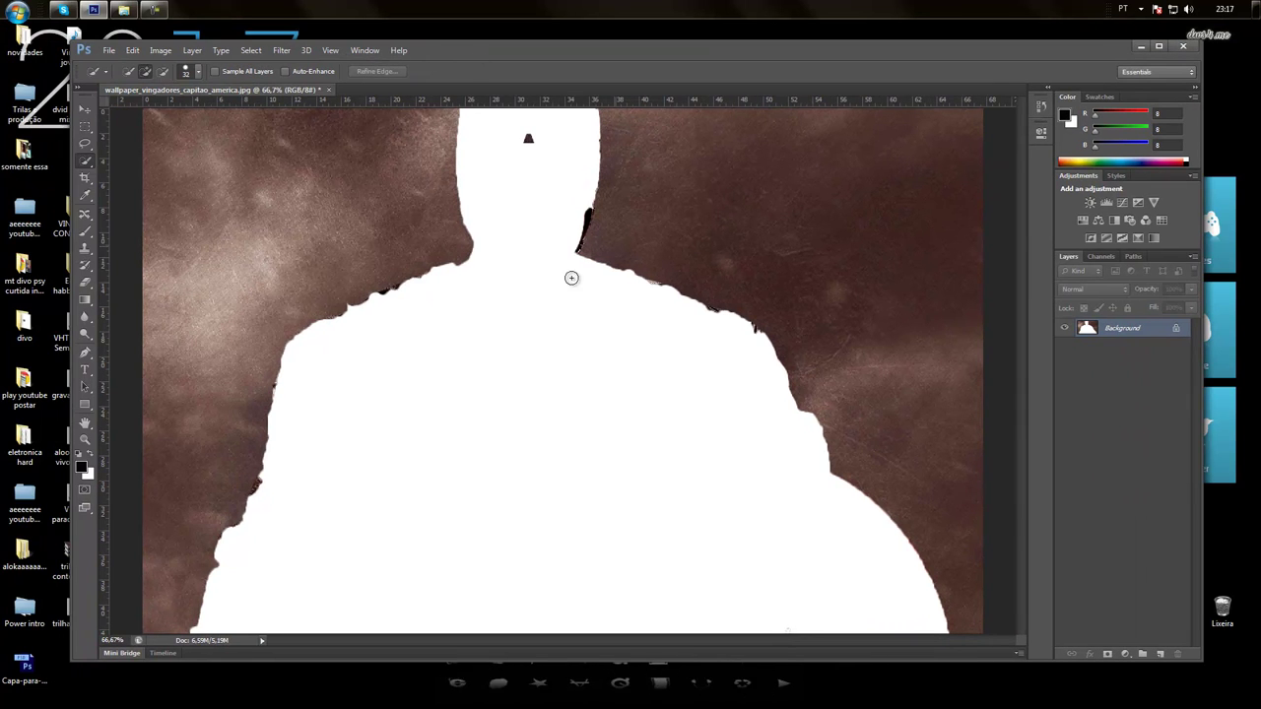
Step: Create a new 1736 x 1200 pixel document with transparent background contents and paste the cut figure into it
{"action": "left_click", "coordinate": [108, 50]}
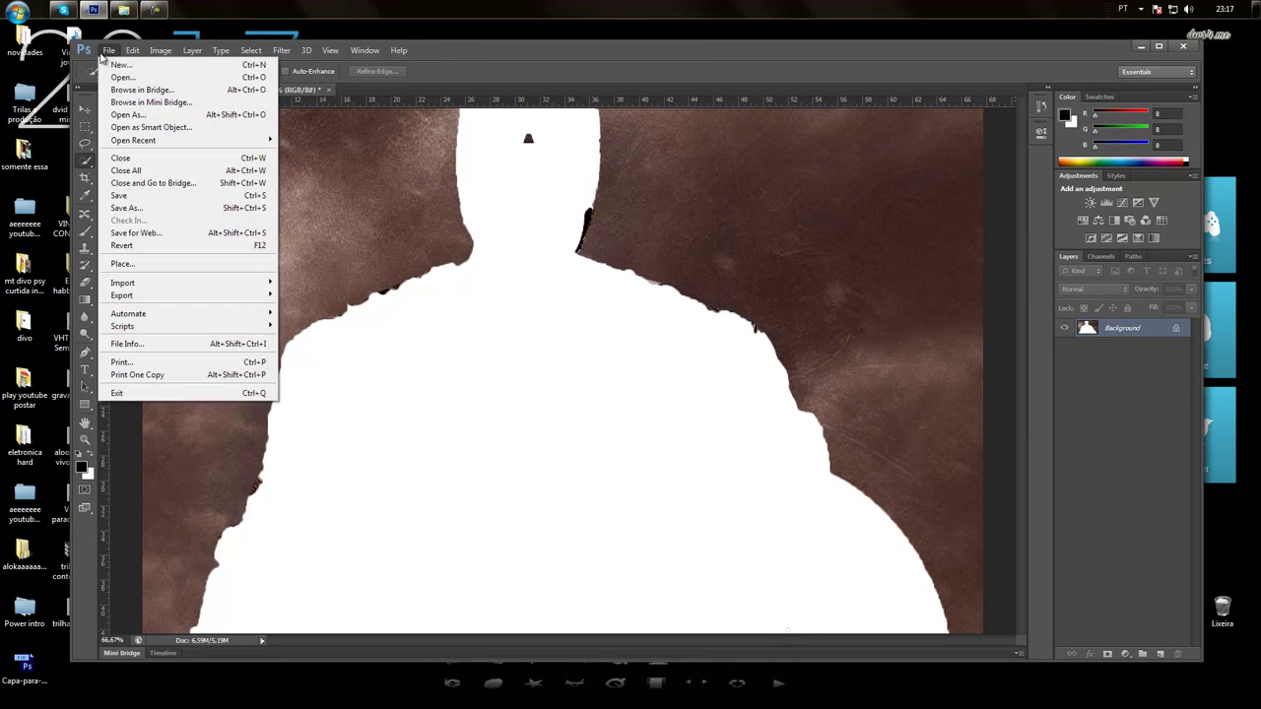
{"action": "left_click", "coordinate": [114, 57]}
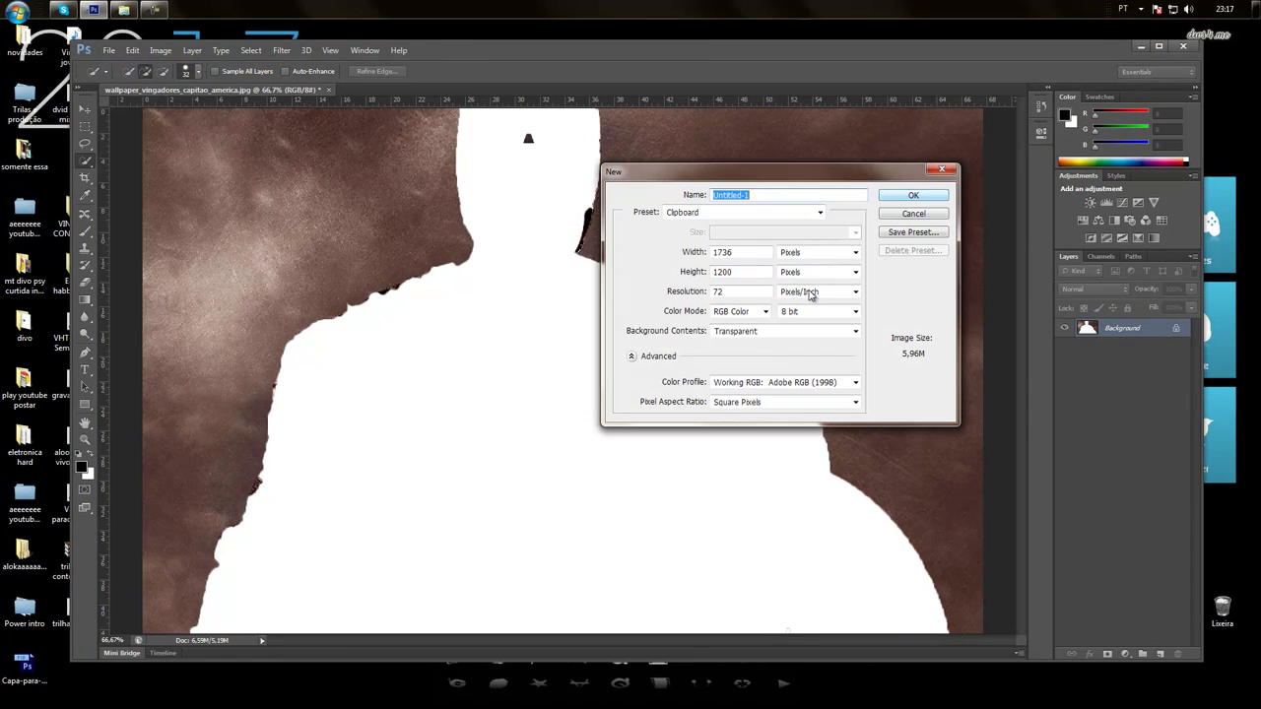
{"action": "left_click", "coordinate": [776, 332]}
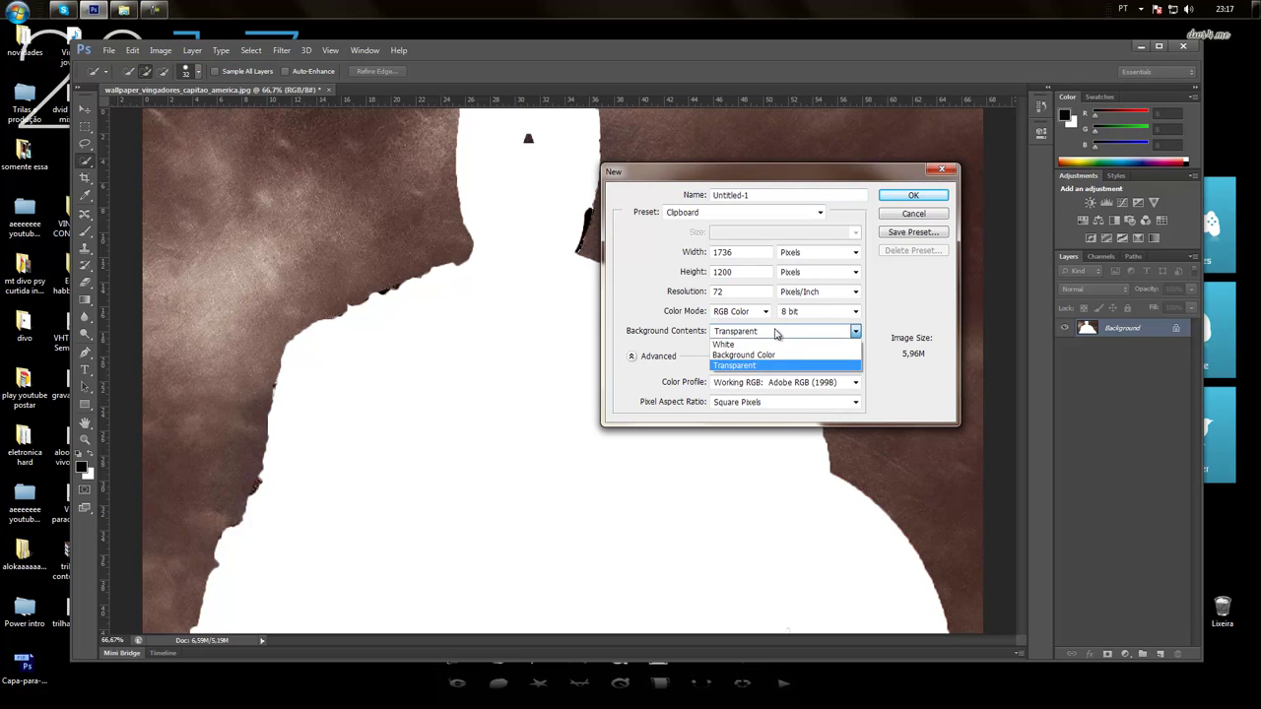
{"action": "left_click", "coordinate": [729, 343]}
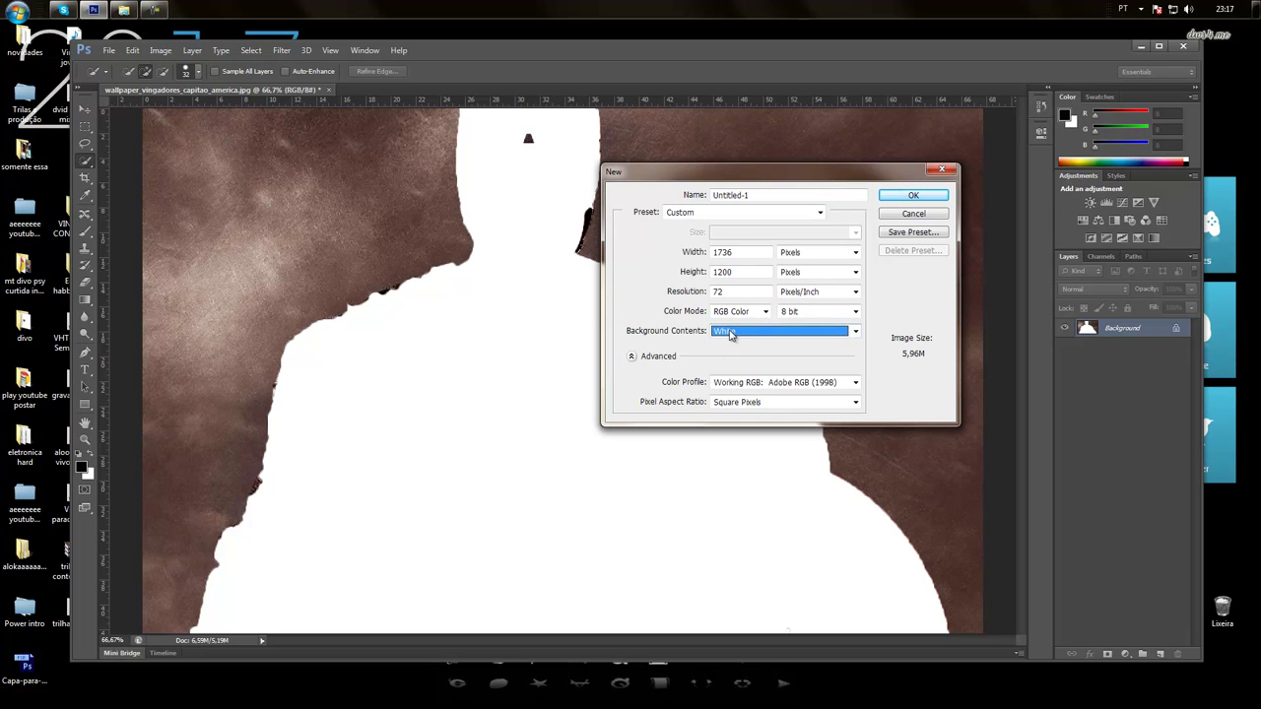
{"action": "left_click", "coordinate": [730, 332]}
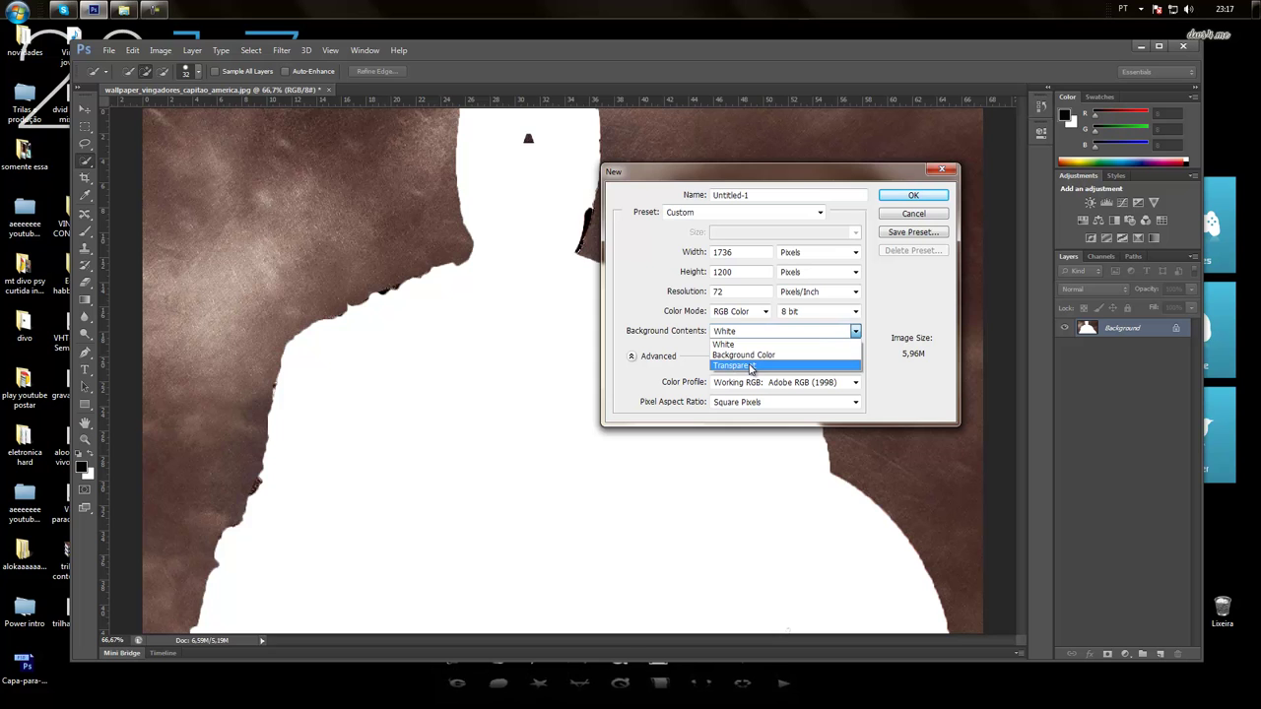
{"action": "left_click", "coordinate": [751, 367]}
{"action": "left_click", "coordinate": [913, 195]}
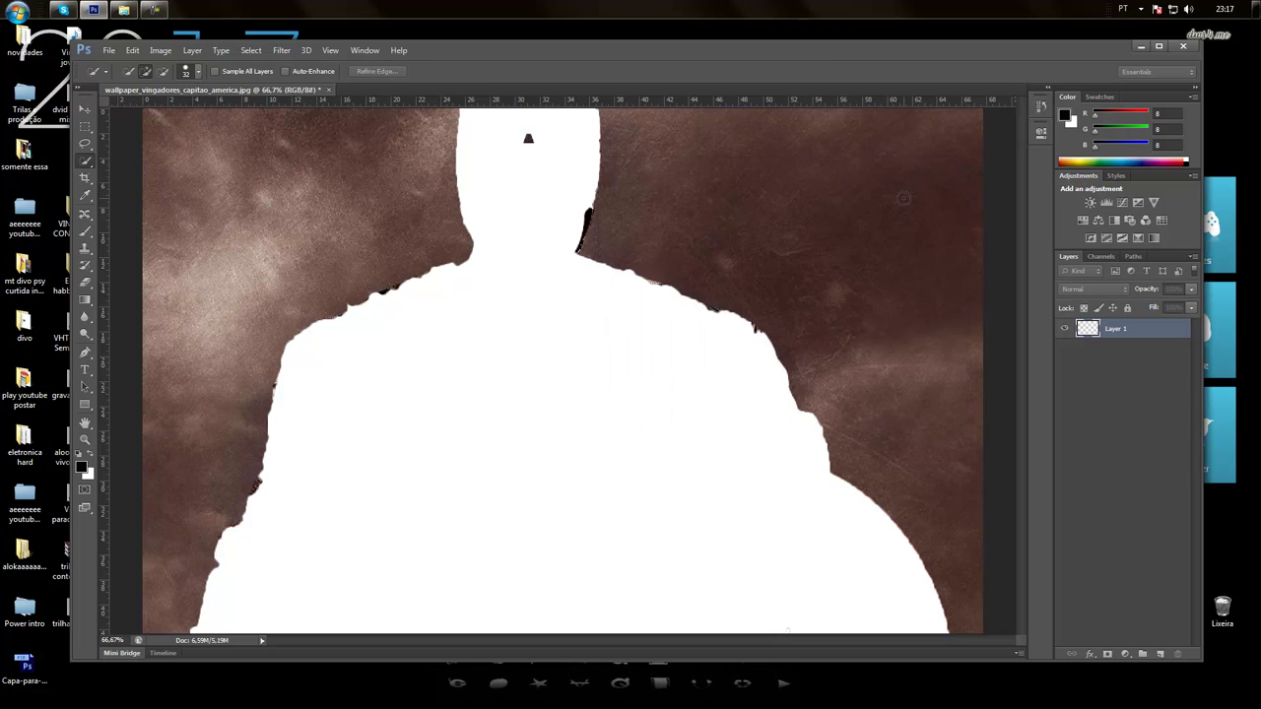
{"action": "key", "text": "ctrl+v"}
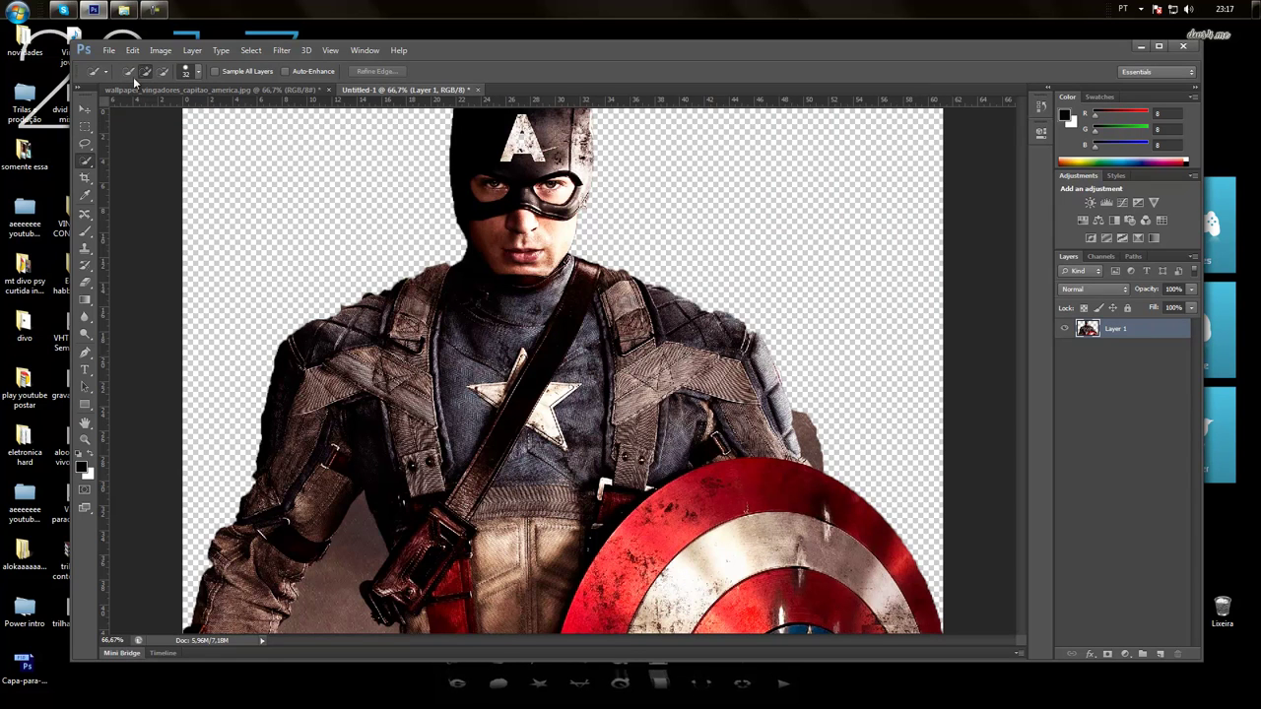
Step: Try to remove the leftover background patch above the shield using Quick Selection in subtract mode, and enlarge the application window
{"action": "left_click", "coordinate": [163, 71]}
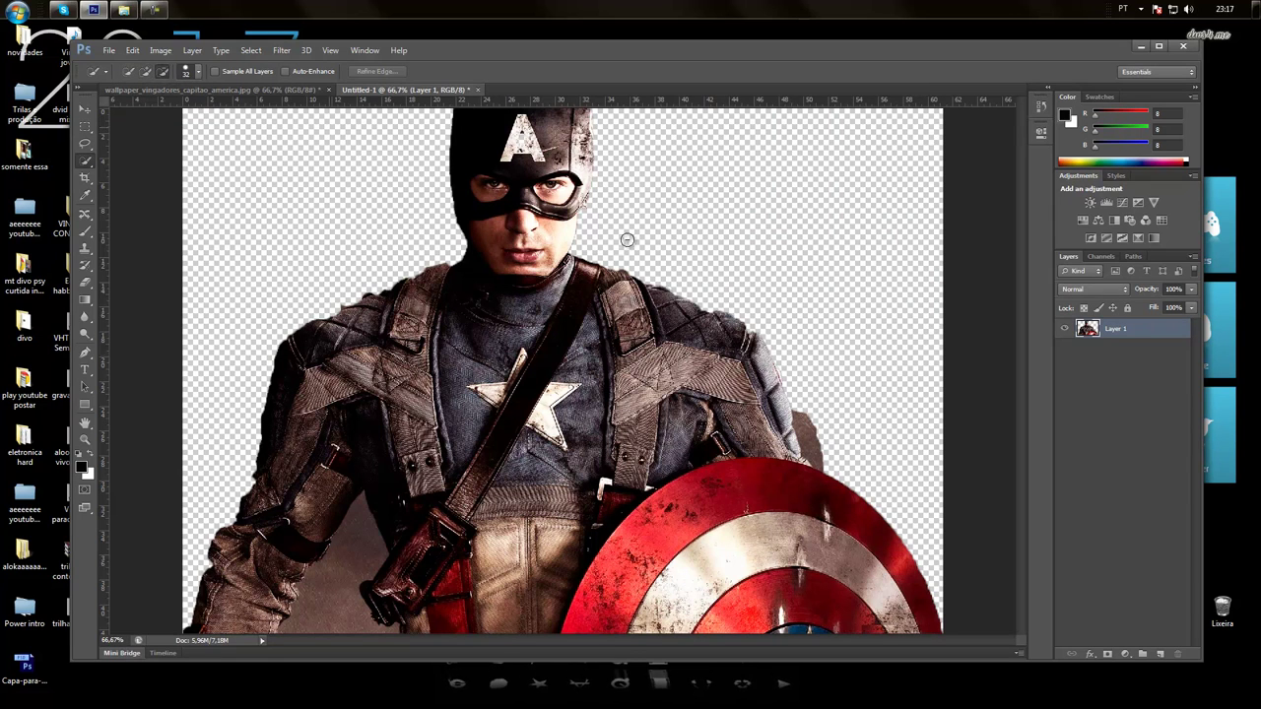
{"action": "left_click", "coordinate": [801, 416]}
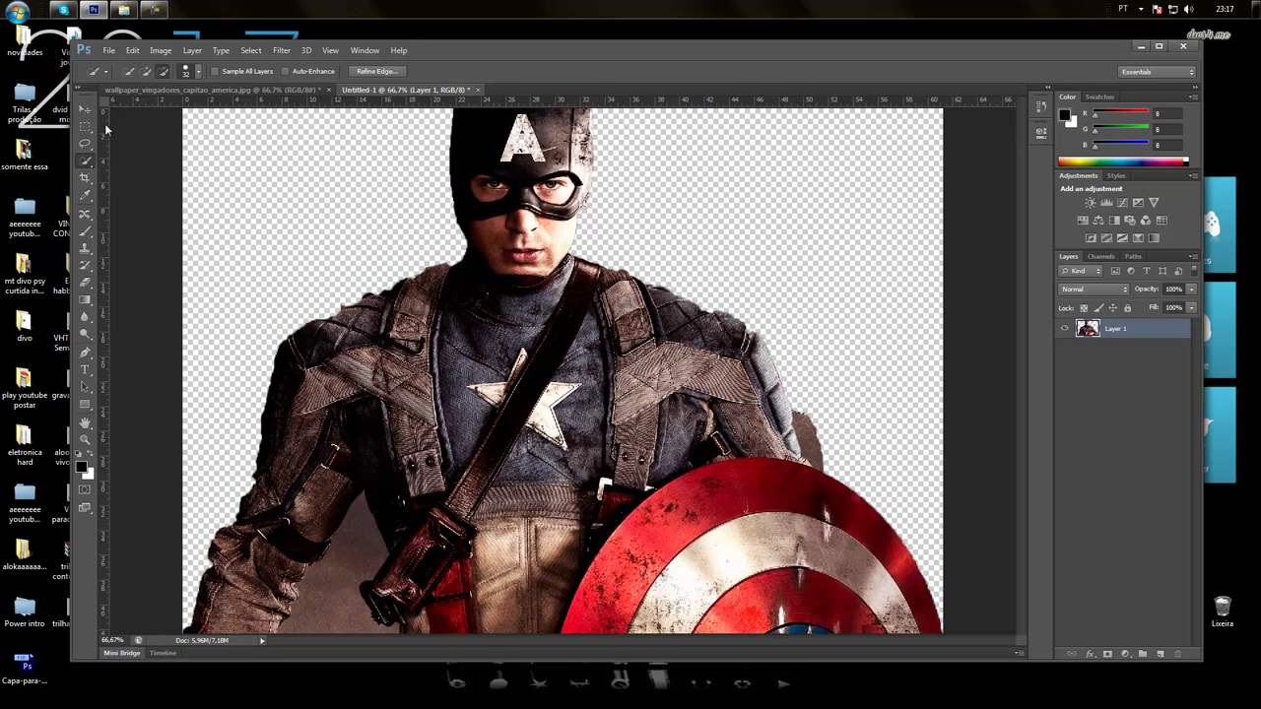
{"action": "right_click", "coordinate": [89, 166]}
{"action": "left_click", "coordinate": [118, 160]}
{"action": "left_click", "coordinate": [163, 72]}
{"action": "left_click_drag", "start_coordinate": [1200, 658], "coordinate": [1237, 706]}
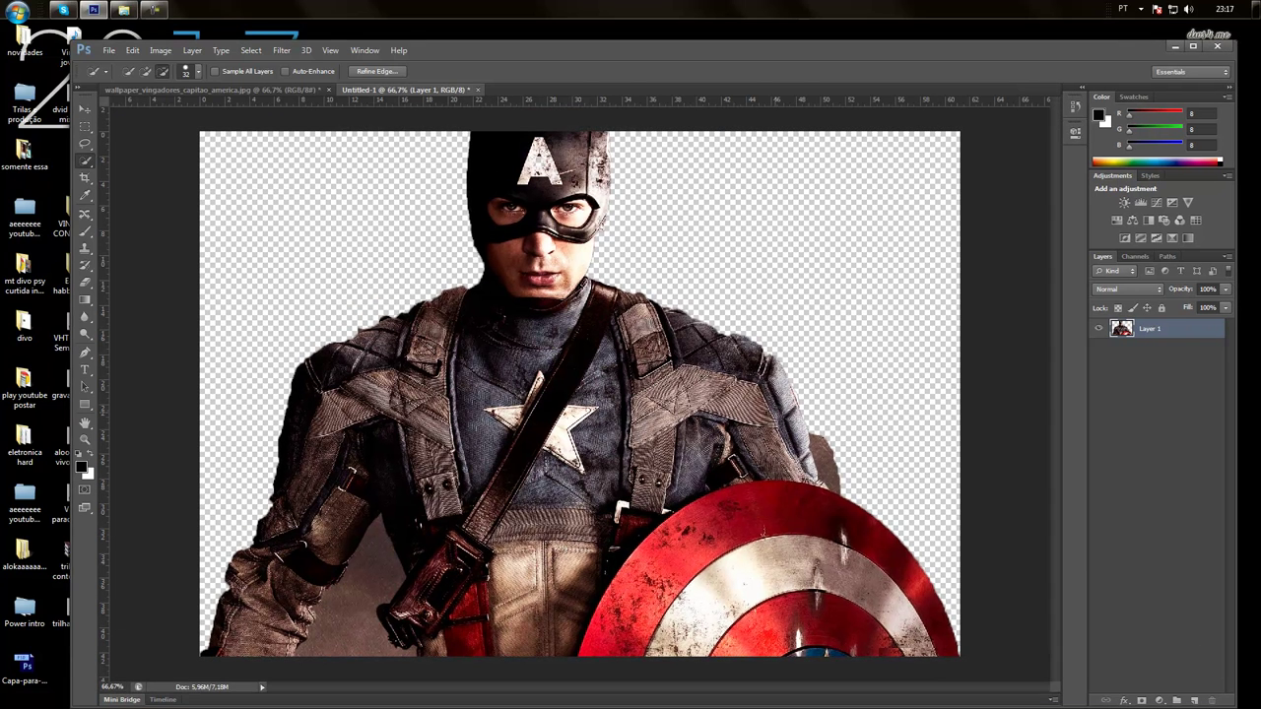
Step: Close both the untitled cutout document and the Captain America wallpaper without saving changes
{"action": "left_click", "coordinate": [478, 90]}
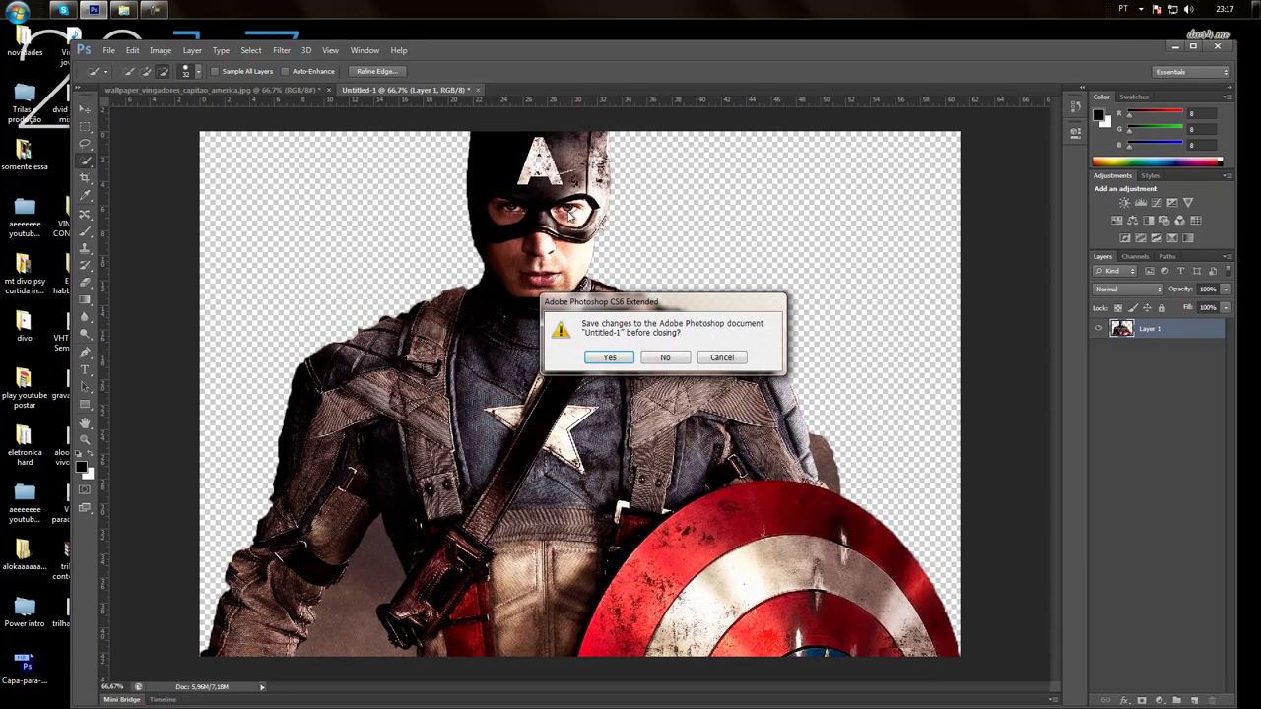
{"action": "left_click", "coordinate": [663, 361]}
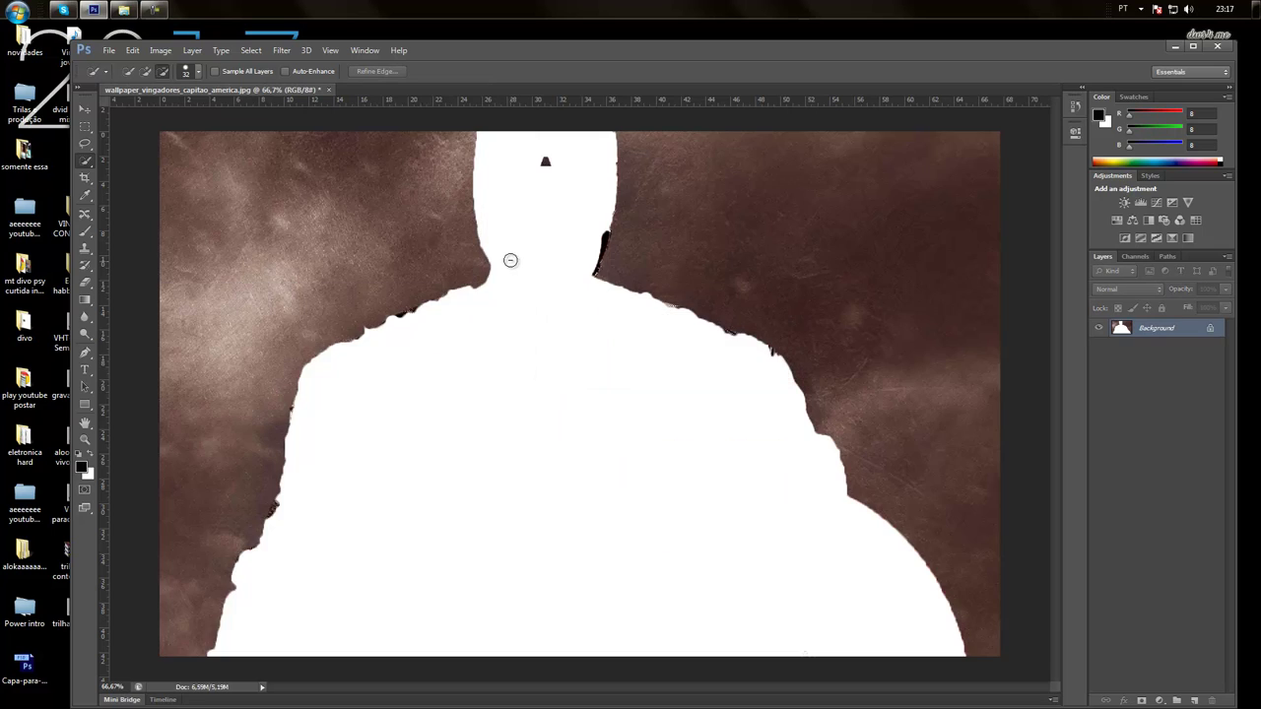
{"action": "left_click", "coordinate": [329, 90]}
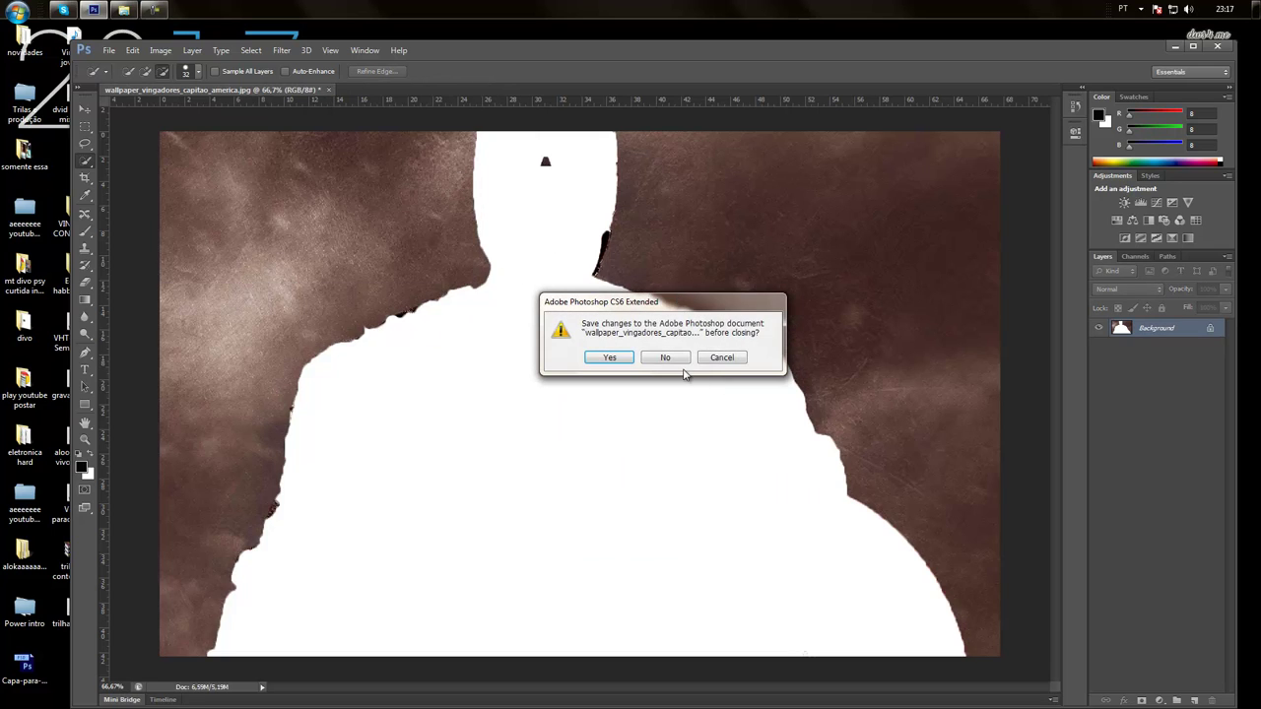
{"action": "left_click", "coordinate": [670, 363]}
Step: Open Capa-para-Facebook-anonymous.jpg from the desktop in Photoshop, moving the window out of the way and back
{"action": "left_click_drag", "start_coordinate": [464, 44], "coordinate": [542, 289]}
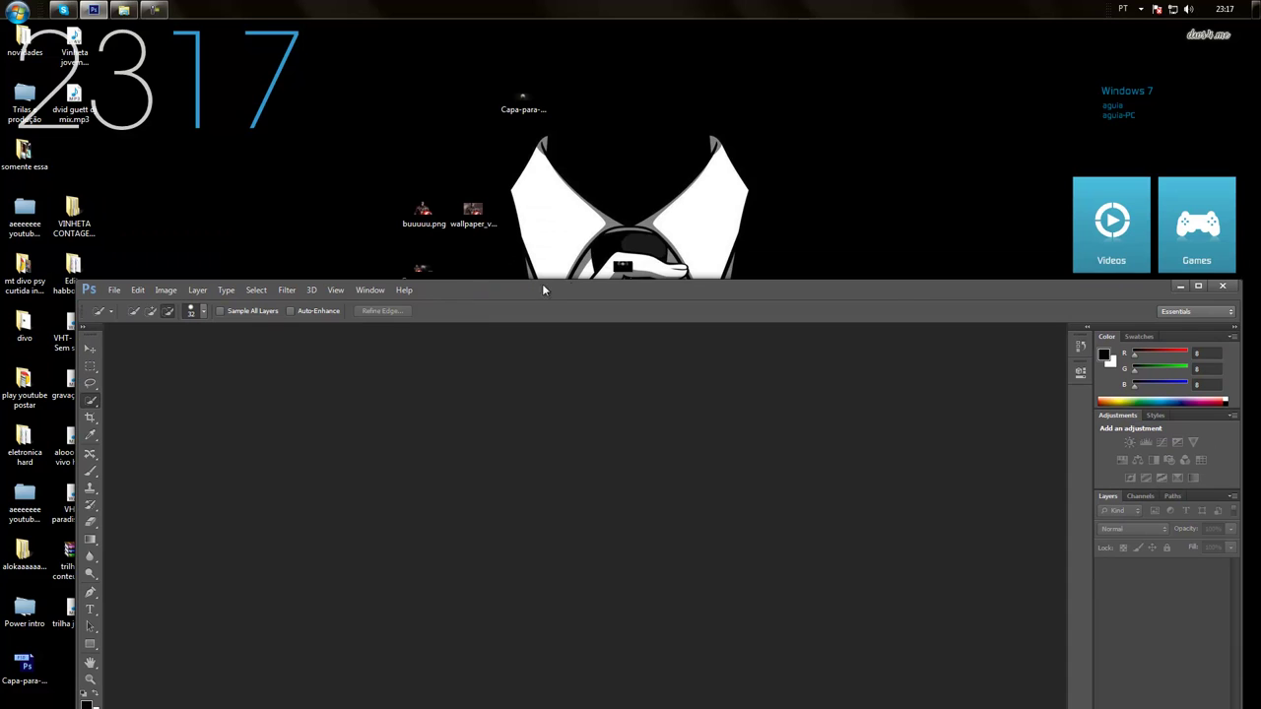
{"action": "left_click", "coordinate": [424, 266]}
{"action": "left_click_drag", "start_coordinate": [515, 95], "coordinate": [569, 486]}
{"action": "left_click", "coordinate": [673, 337]}
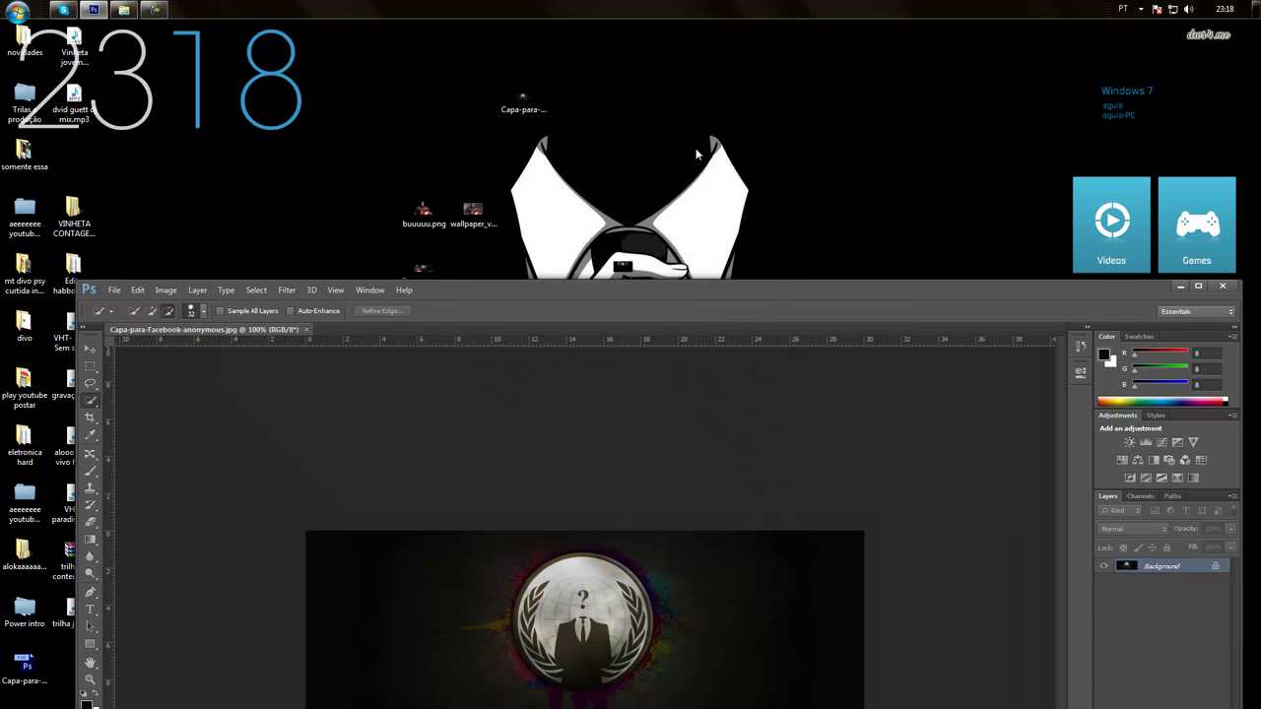
{"action": "left_click_drag", "start_coordinate": [651, 291], "coordinate": [694, 101]}
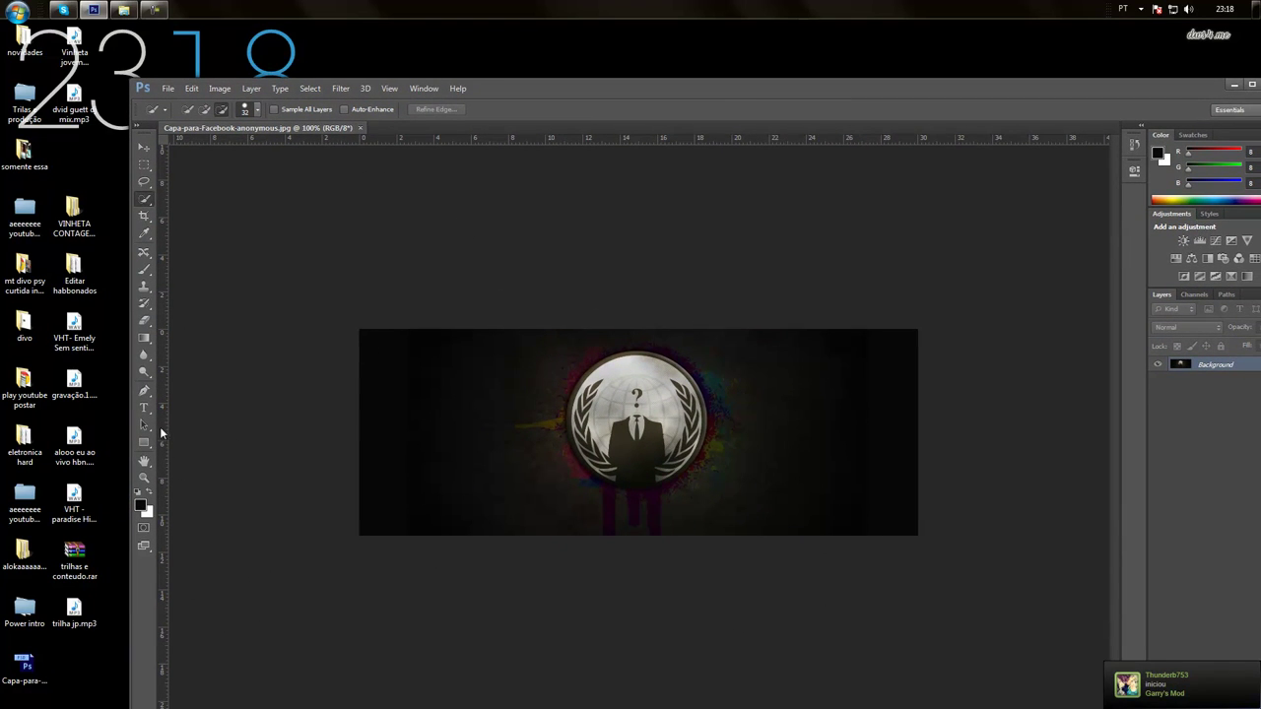
Step: Add the text "video 100" at 36 pt on the cover and shift it toward the round emblem
{"action": "key", "text": "t"}
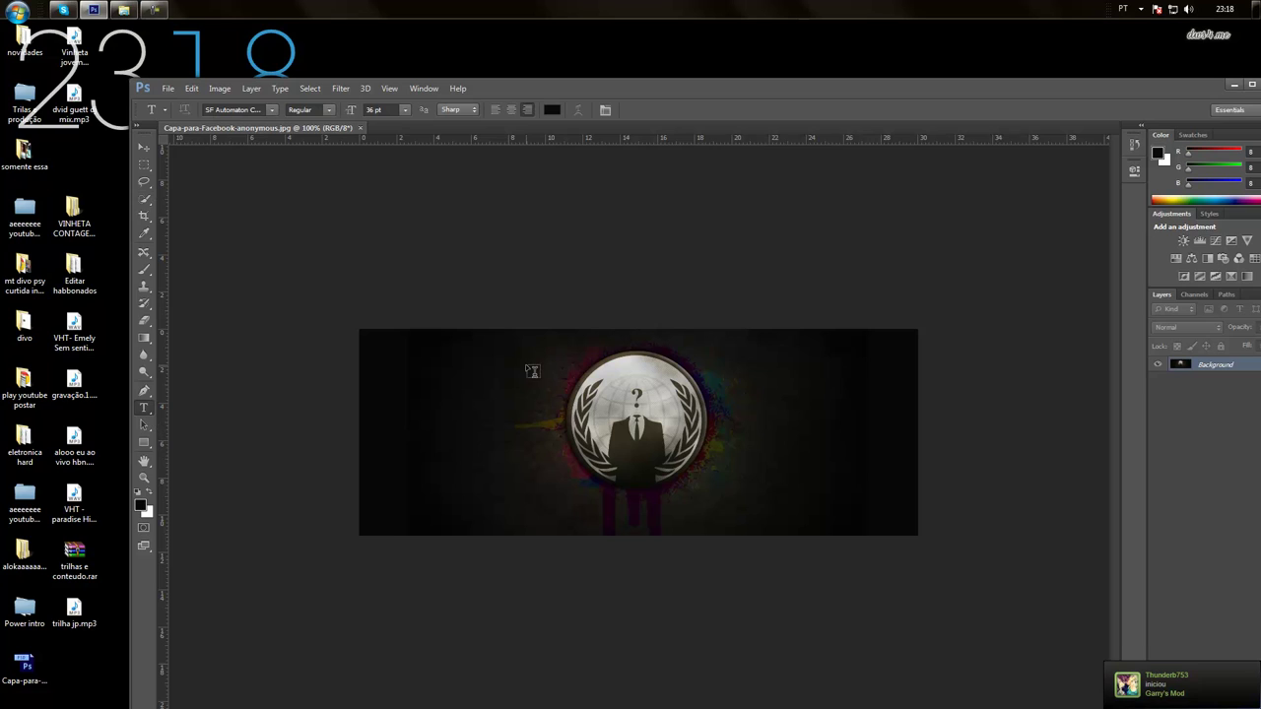
{"action": "left_click", "coordinate": [458, 374]}
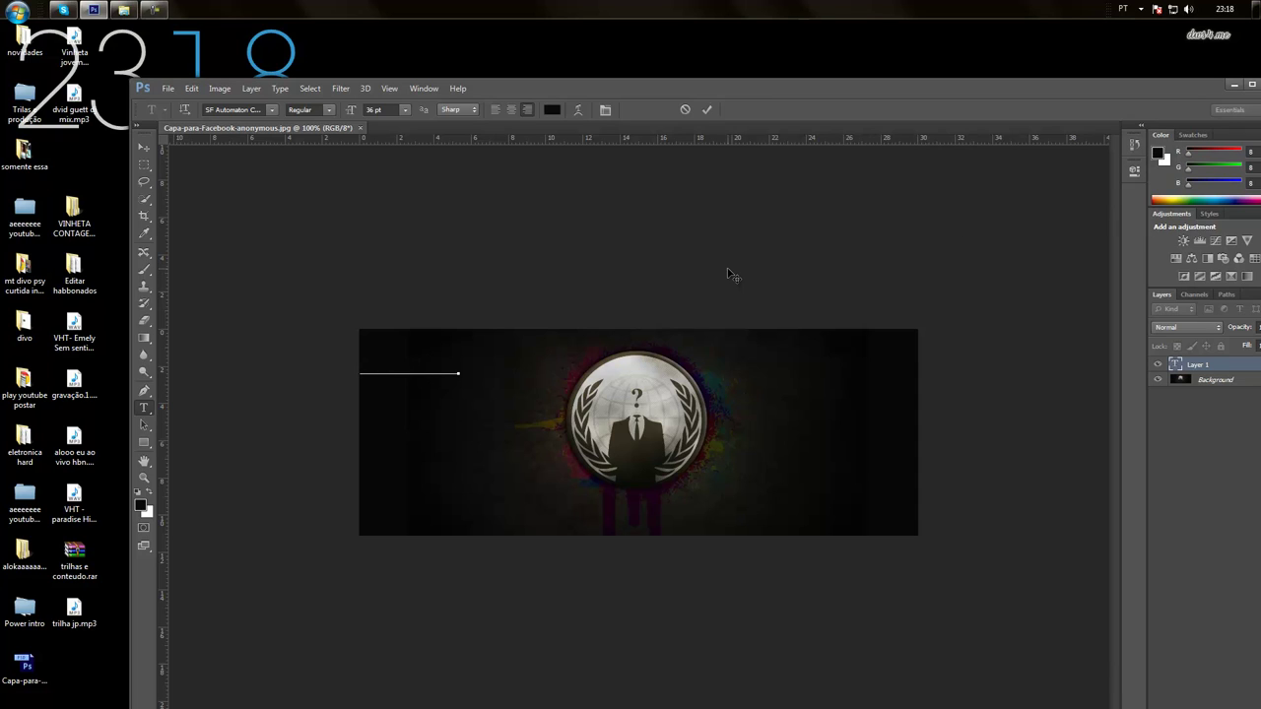
{"action": "left_click", "coordinate": [144, 147]}
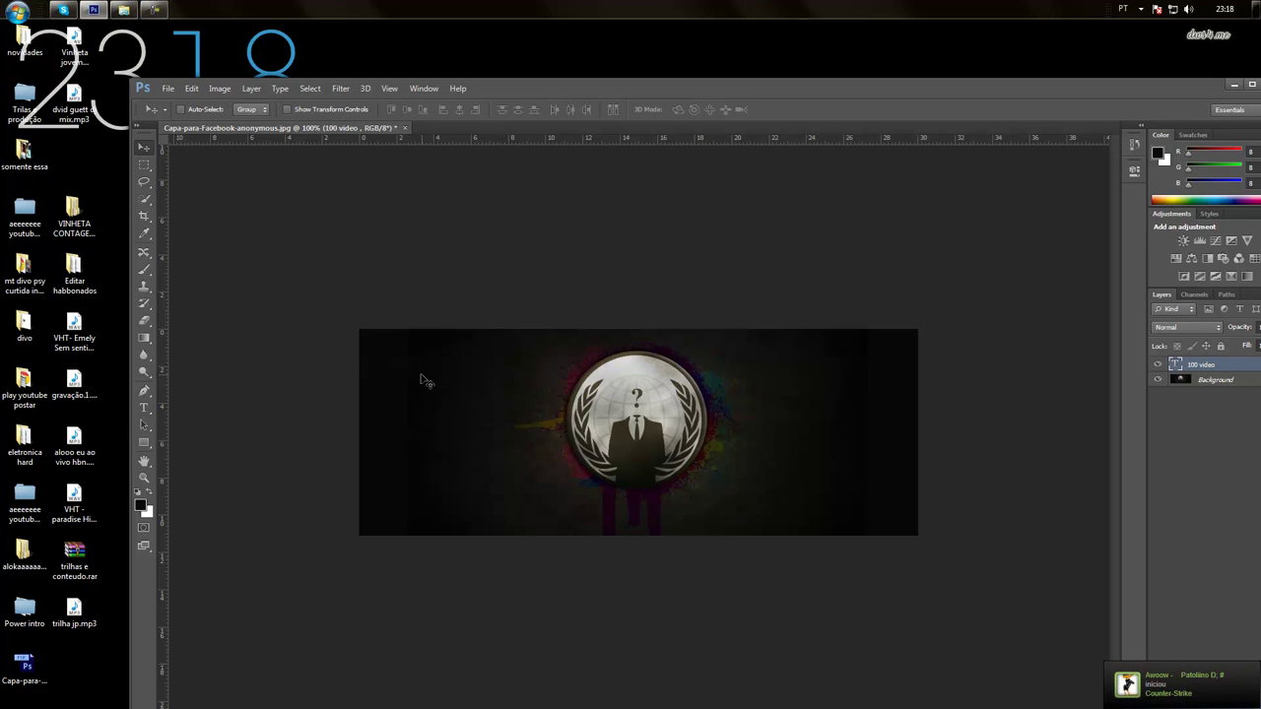
{"action": "left_click_drag", "start_coordinate": [425, 381], "coordinate": [596, 408]}
Step: Maximize the window, recolour the "video 100" text white, and commit the edit
{"action": "double_click", "coordinate": [1179, 364]}
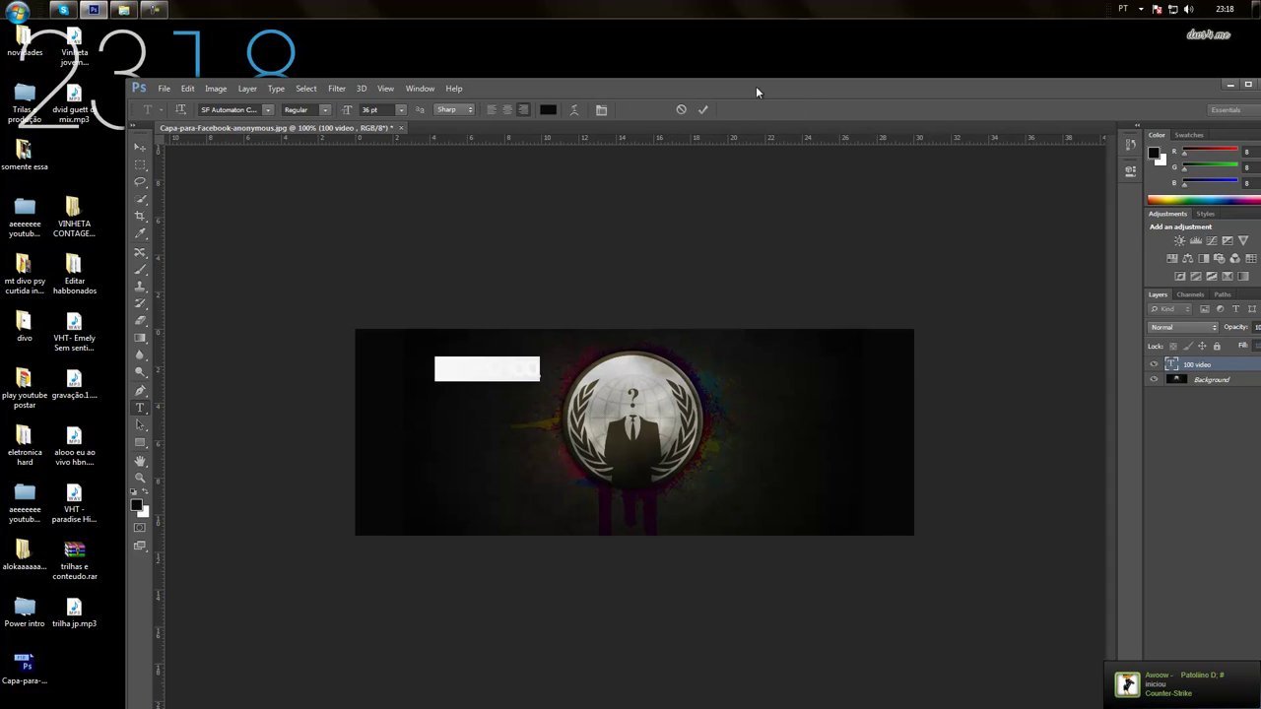
{"action": "left_click_drag", "start_coordinate": [756, 85], "coordinate": [688, 78]}
{"action": "left_click", "coordinate": [1182, 77]}
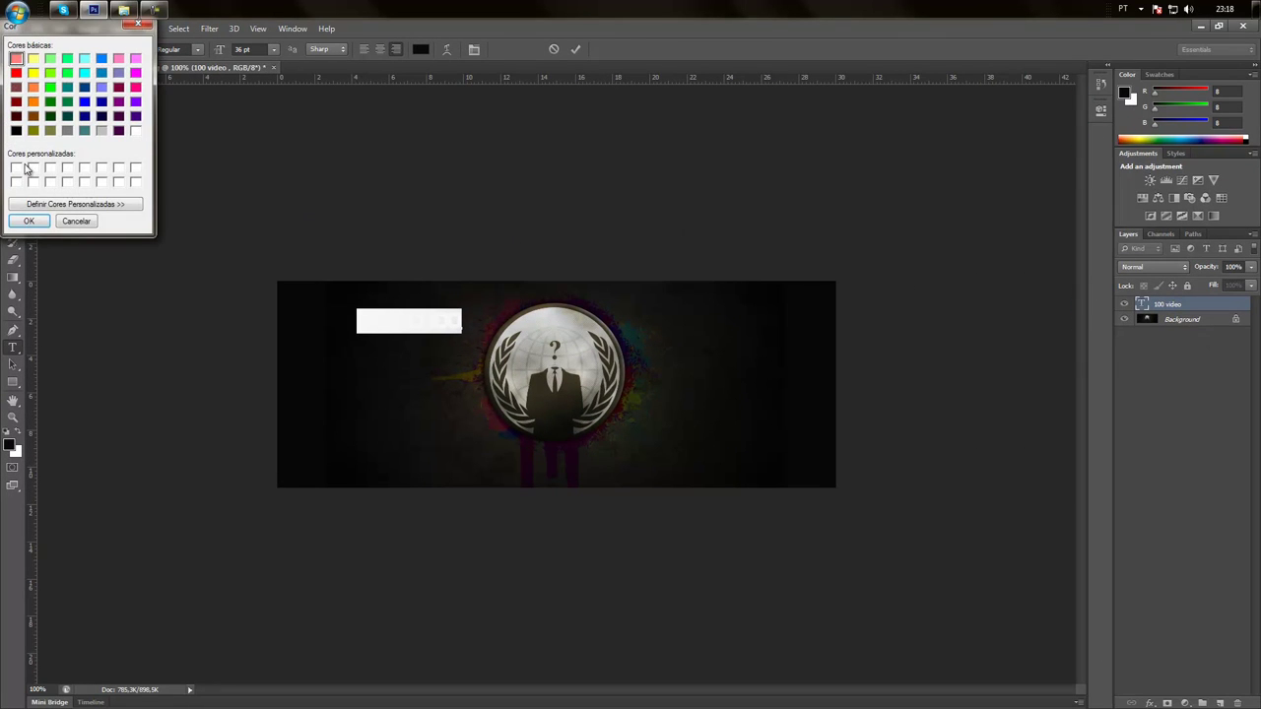
{"action": "left_click", "coordinate": [22, 168]}
{"action": "left_click", "coordinate": [29, 220]}
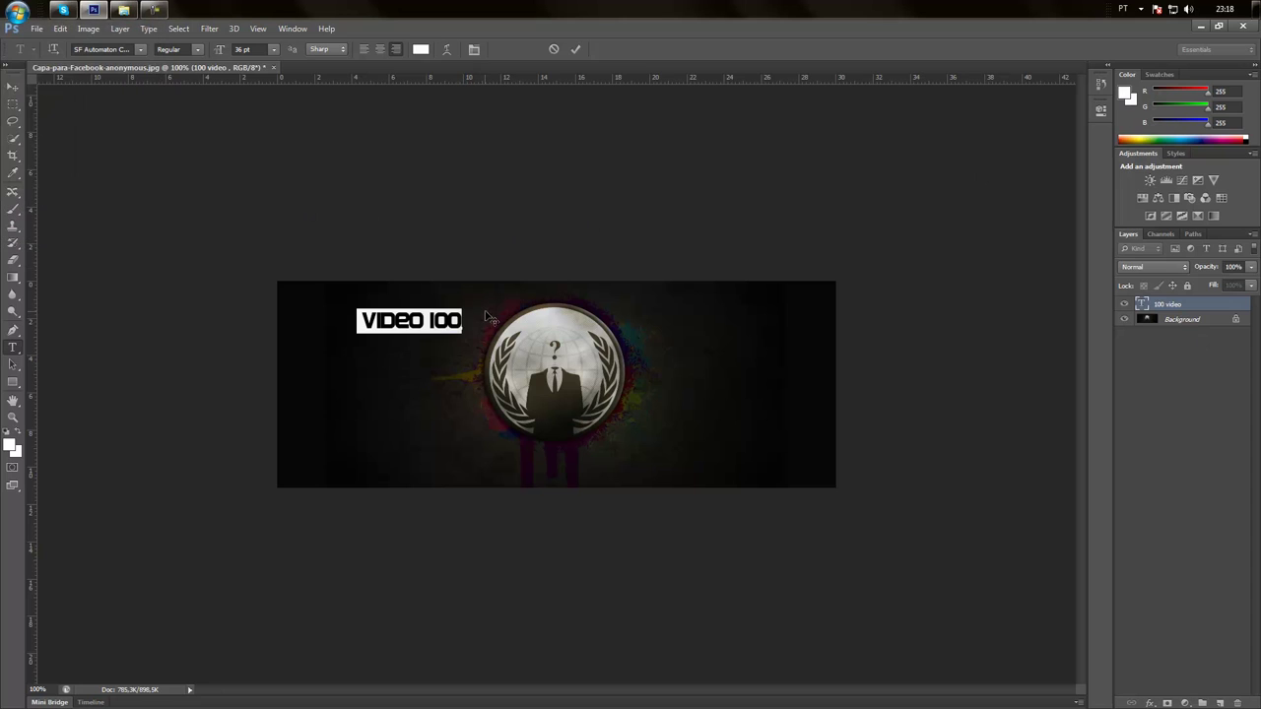
{"action": "left_click", "coordinate": [1133, 309]}
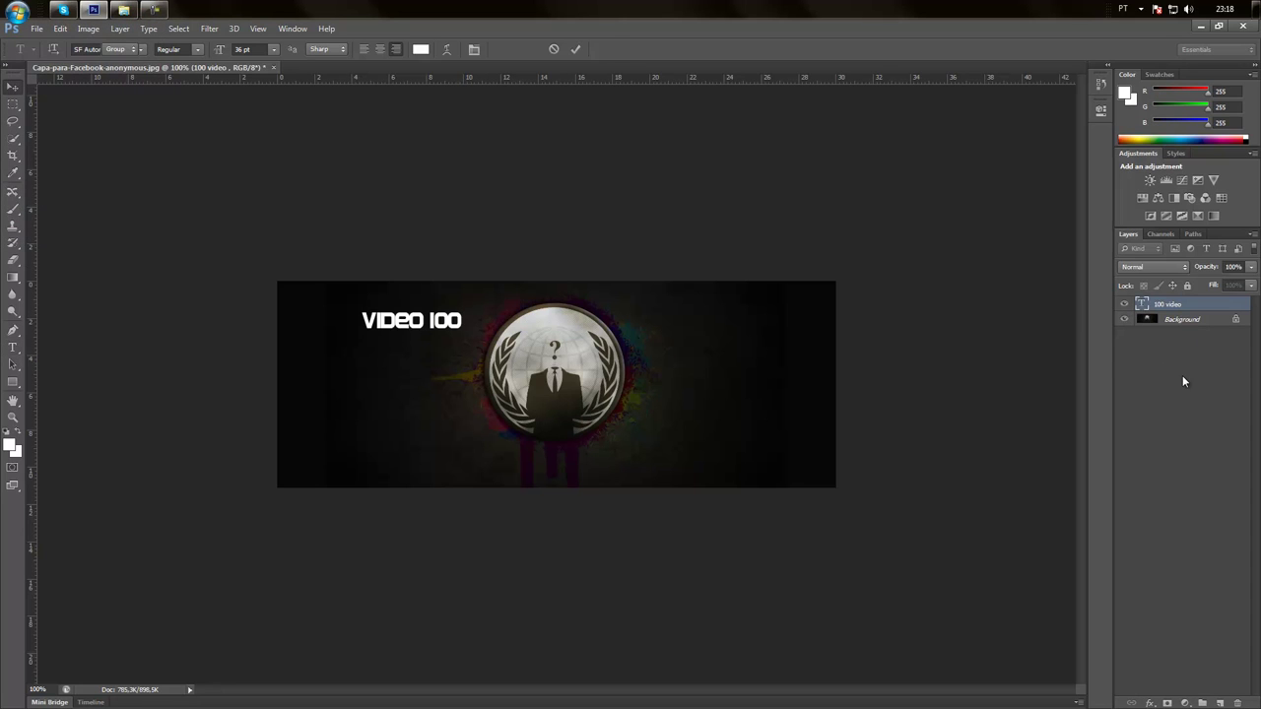
{"action": "left_click", "coordinate": [429, 320]}
{"action": "left_click", "coordinate": [654, 359]}
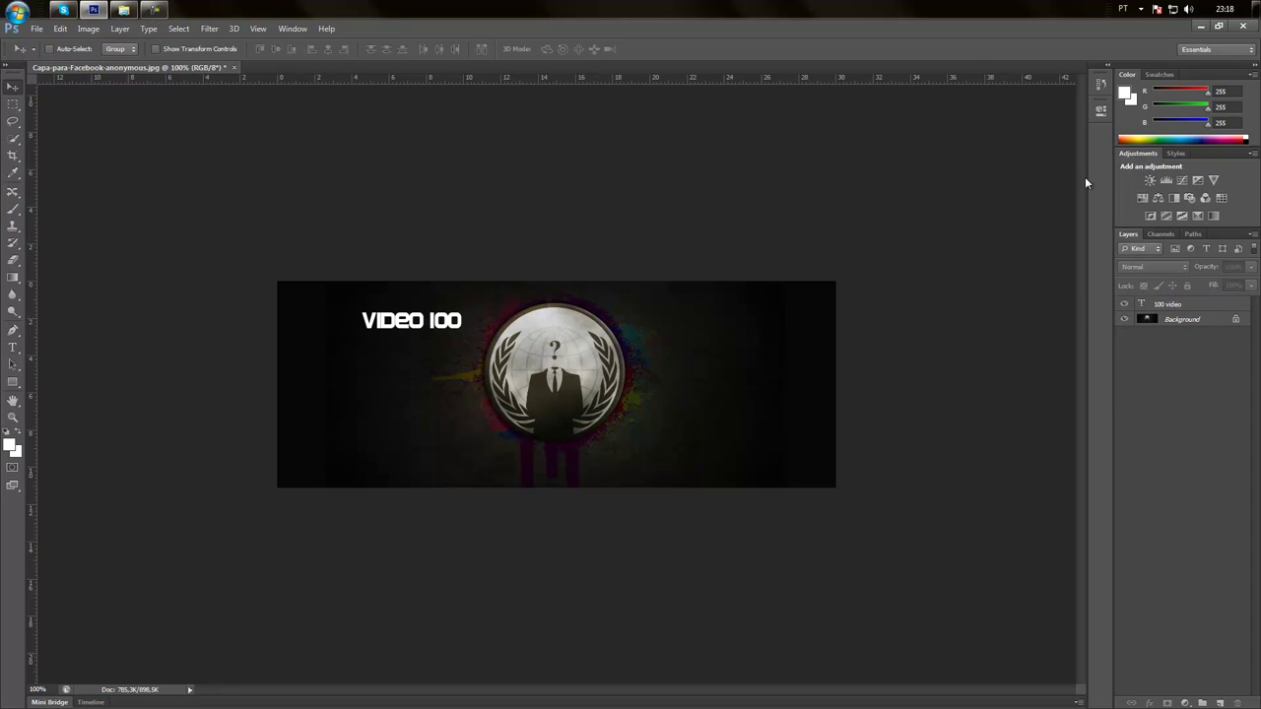
{"action": "double_click", "coordinate": [1204, 304]}
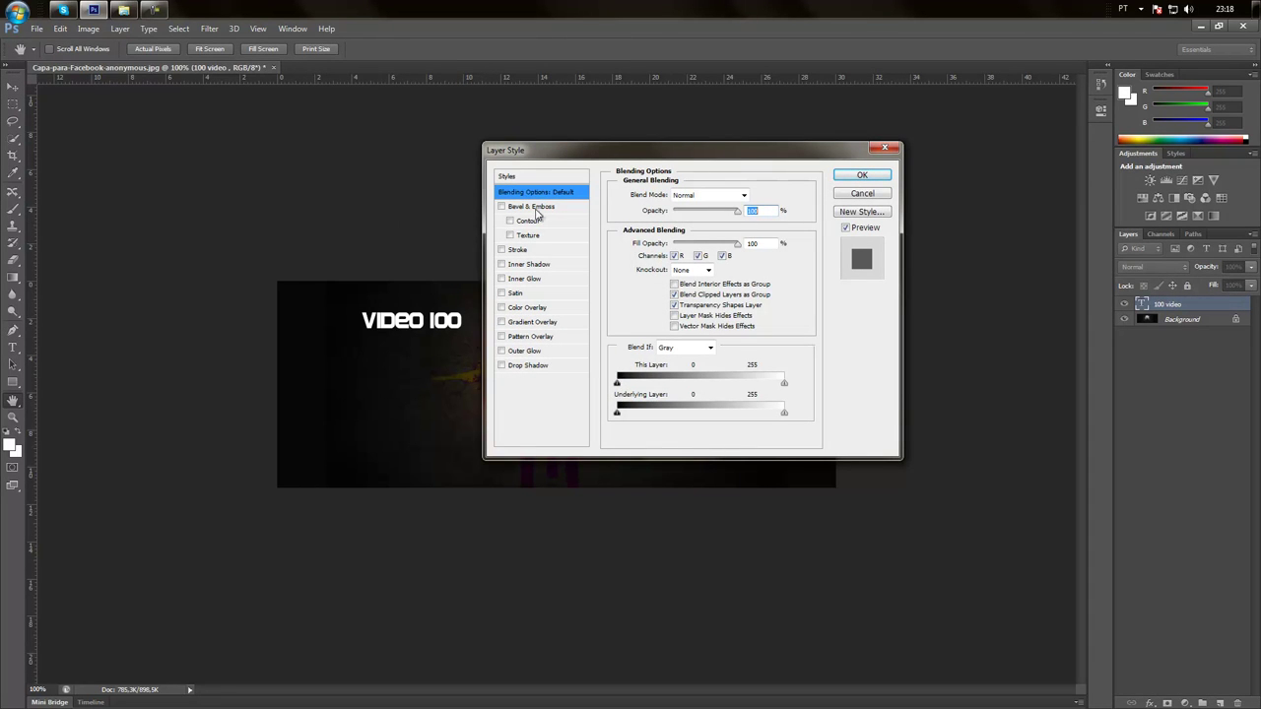
{"action": "left_click_drag", "start_coordinate": [602, 156], "coordinate": [781, 194]}
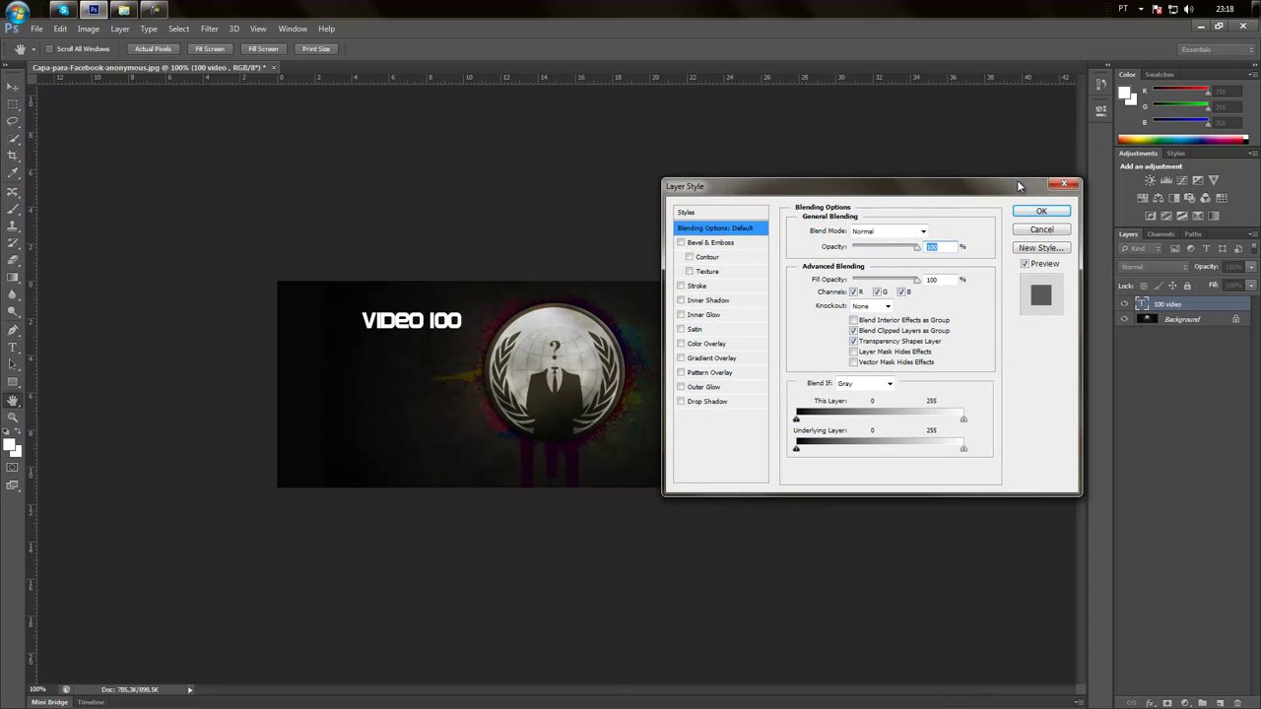
{"action": "left_click", "coordinate": [1064, 184]}
Step: Convert the locked Background into a regular layer named Layer 0
{"action": "double_click", "coordinate": [1235, 319]}
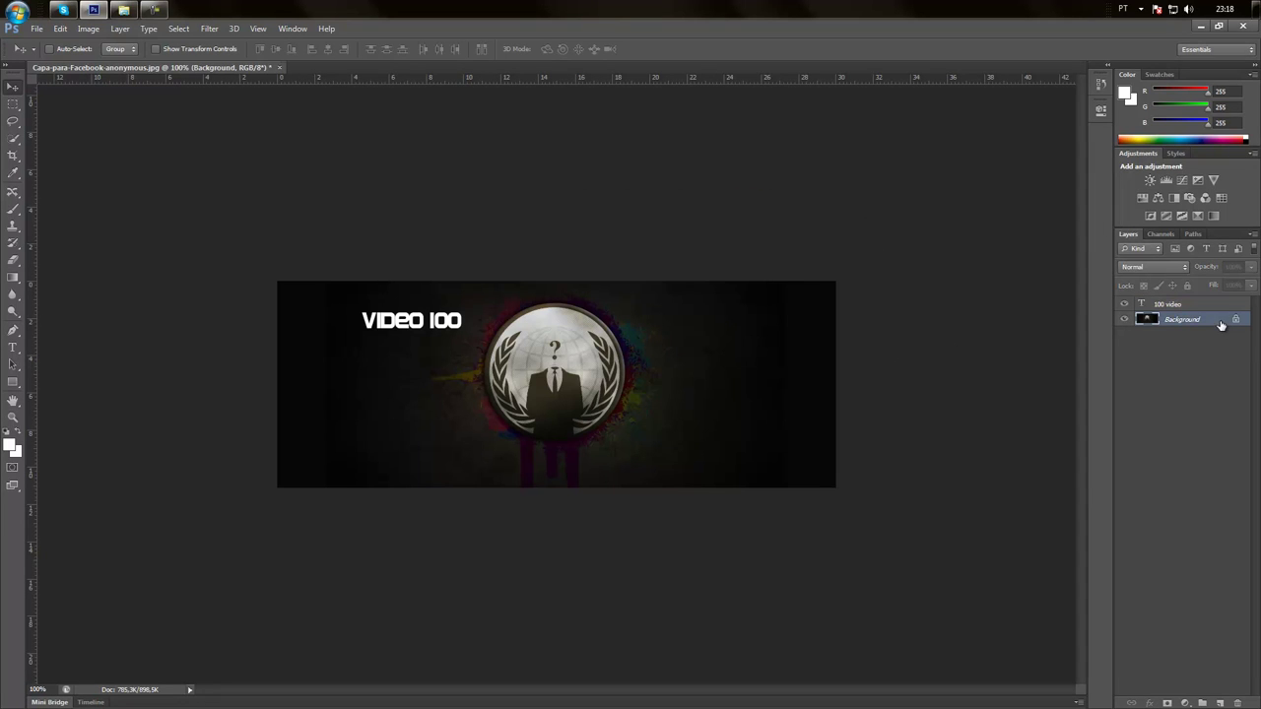
{"action": "left_click", "coordinate": [739, 220]}
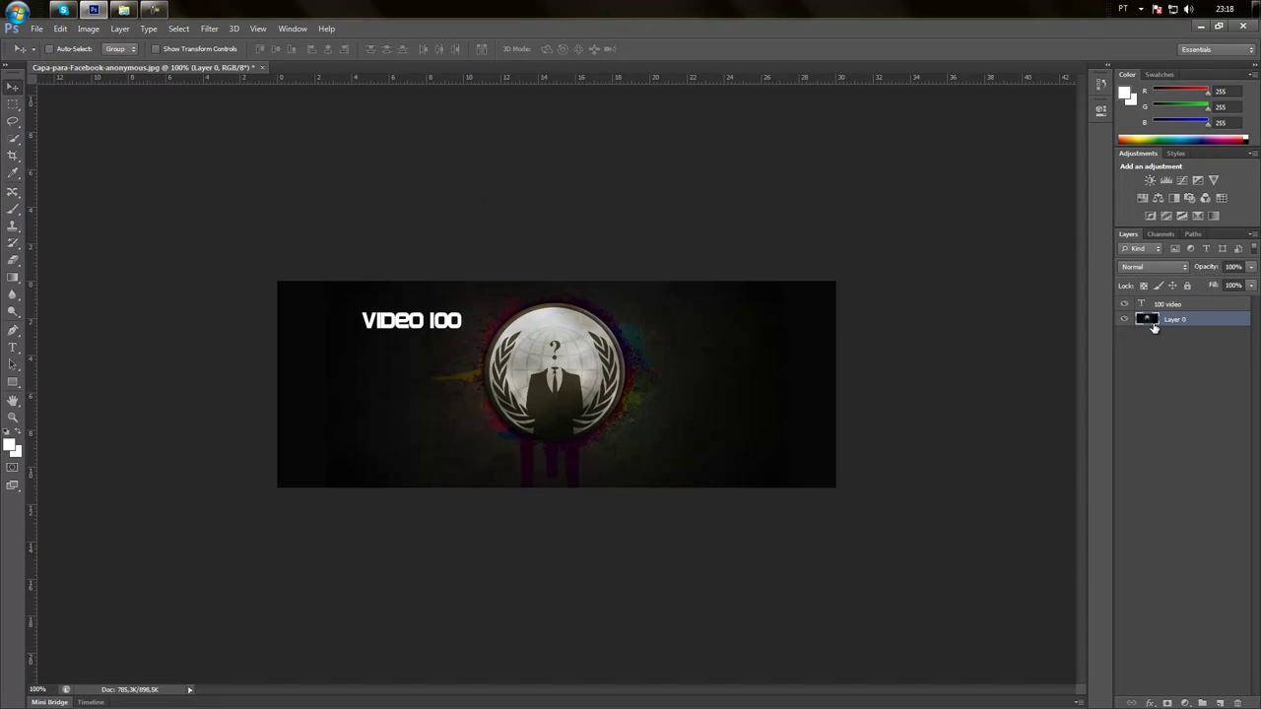
Step: Apply Stroke and Drop Shadow to the "video 100" text with Bevel & Emboss off, and move the text slightly closer to the emblem
{"action": "left_click", "coordinate": [1203, 306]}
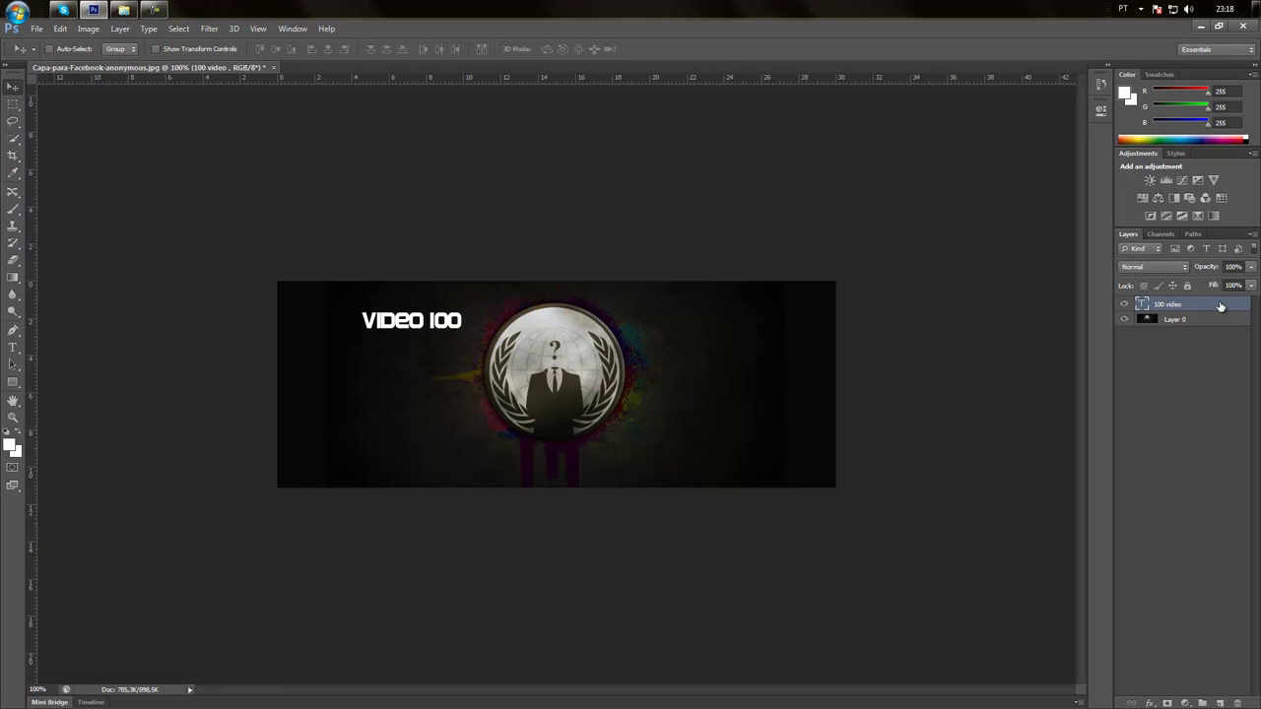
{"action": "double_click", "coordinate": [1226, 306]}
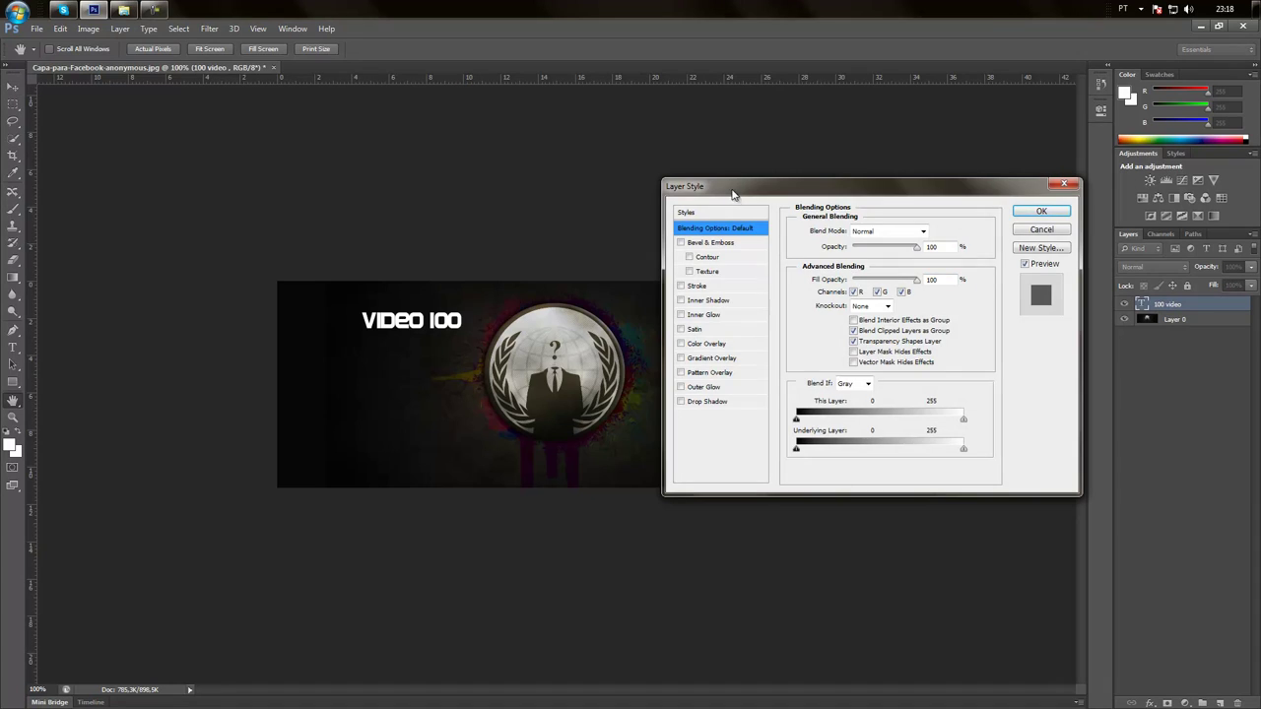
{"action": "left_click_drag", "start_coordinate": [734, 196], "coordinate": [676, 204]}
{"action": "left_click", "coordinate": [632, 281]}
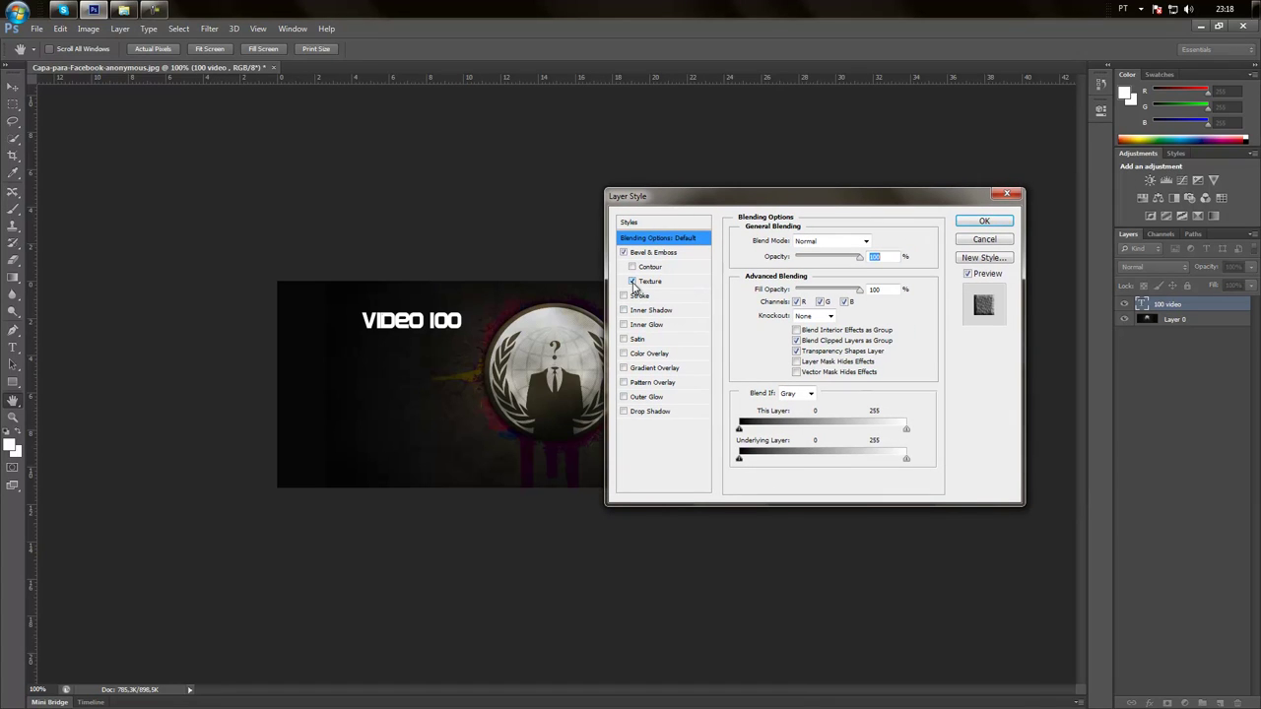
{"action": "left_click", "coordinate": [624, 254]}
{"action": "left_click", "coordinate": [624, 296]}
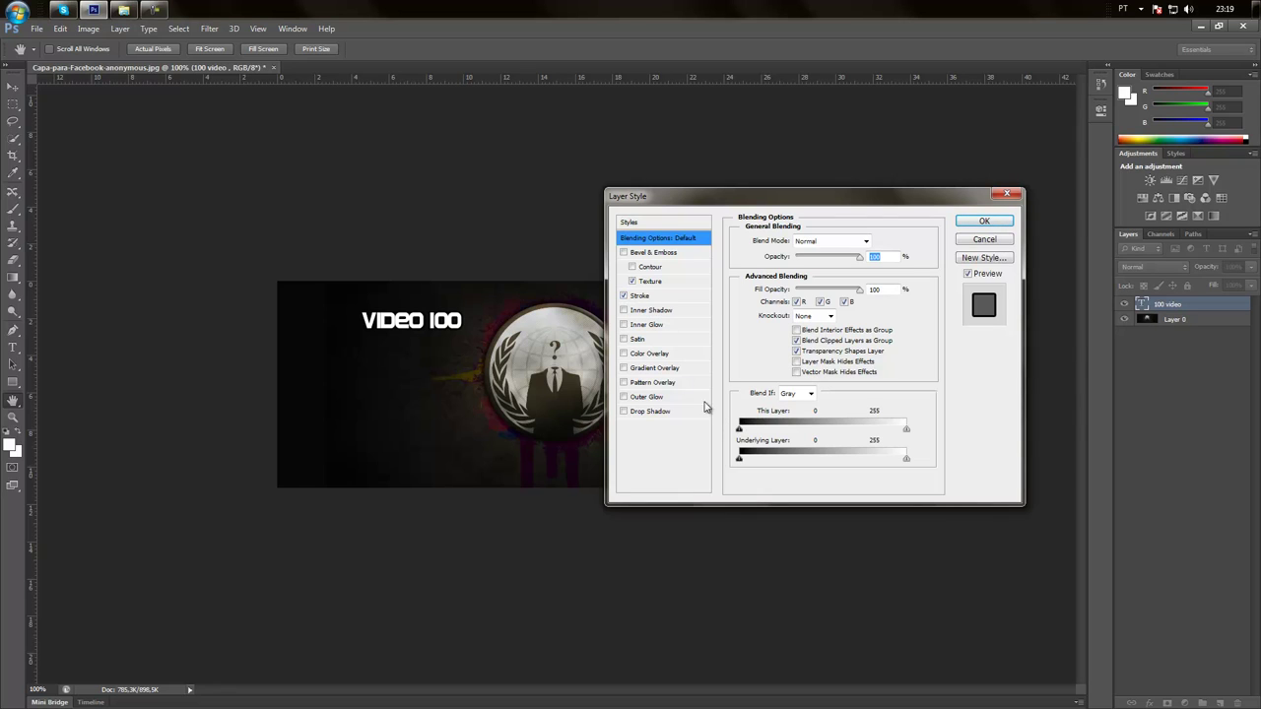
{"action": "left_click", "coordinate": [643, 412]}
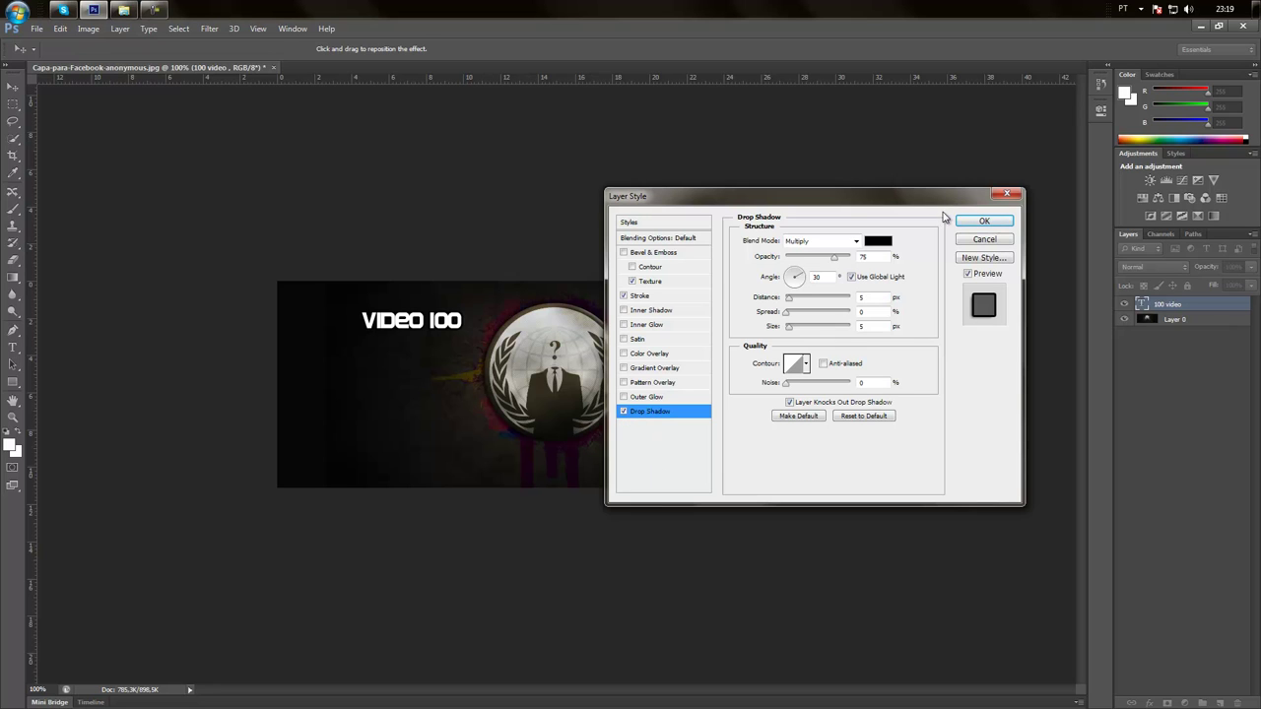
{"action": "left_click", "coordinate": [984, 221]}
{"action": "left_click_drag", "start_coordinate": [403, 320], "coordinate": [424, 321]}
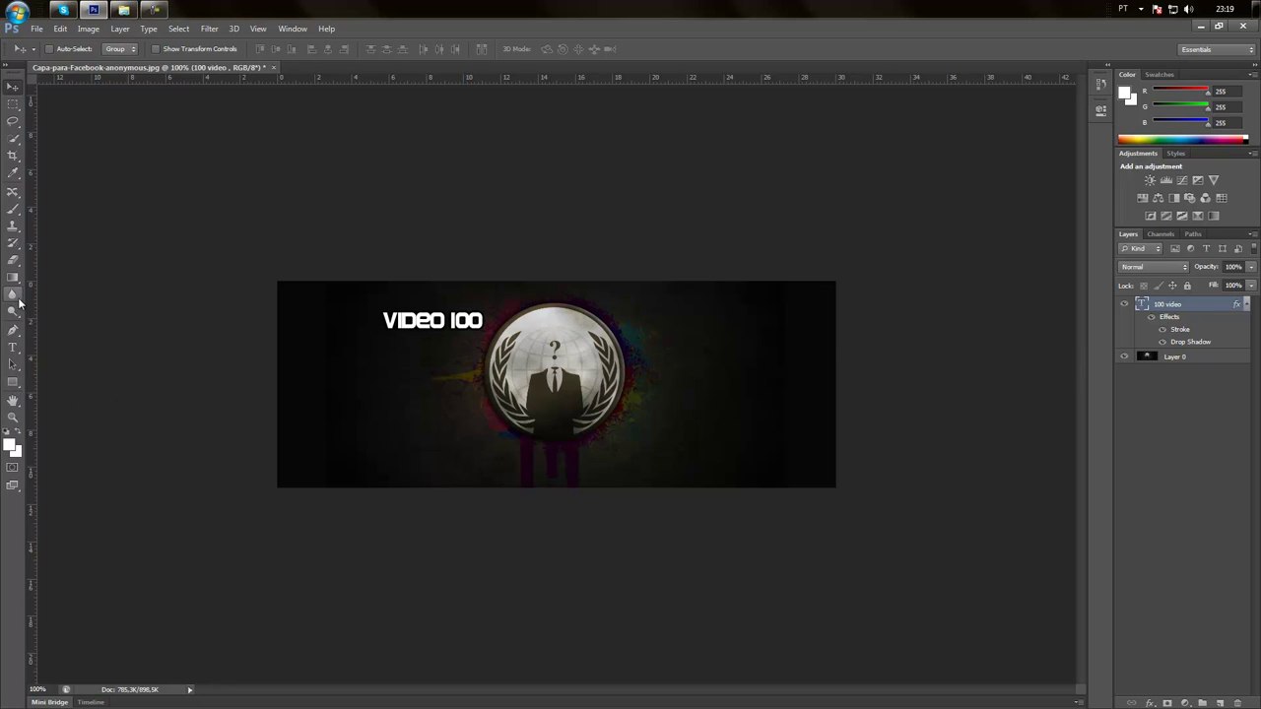
Step: Add a white 36 pt text layer with the person's full name and move it to the cover's lower right
{"action": "left_click", "coordinate": [12, 350]}
{"action": "left_click", "coordinate": [647, 445]}
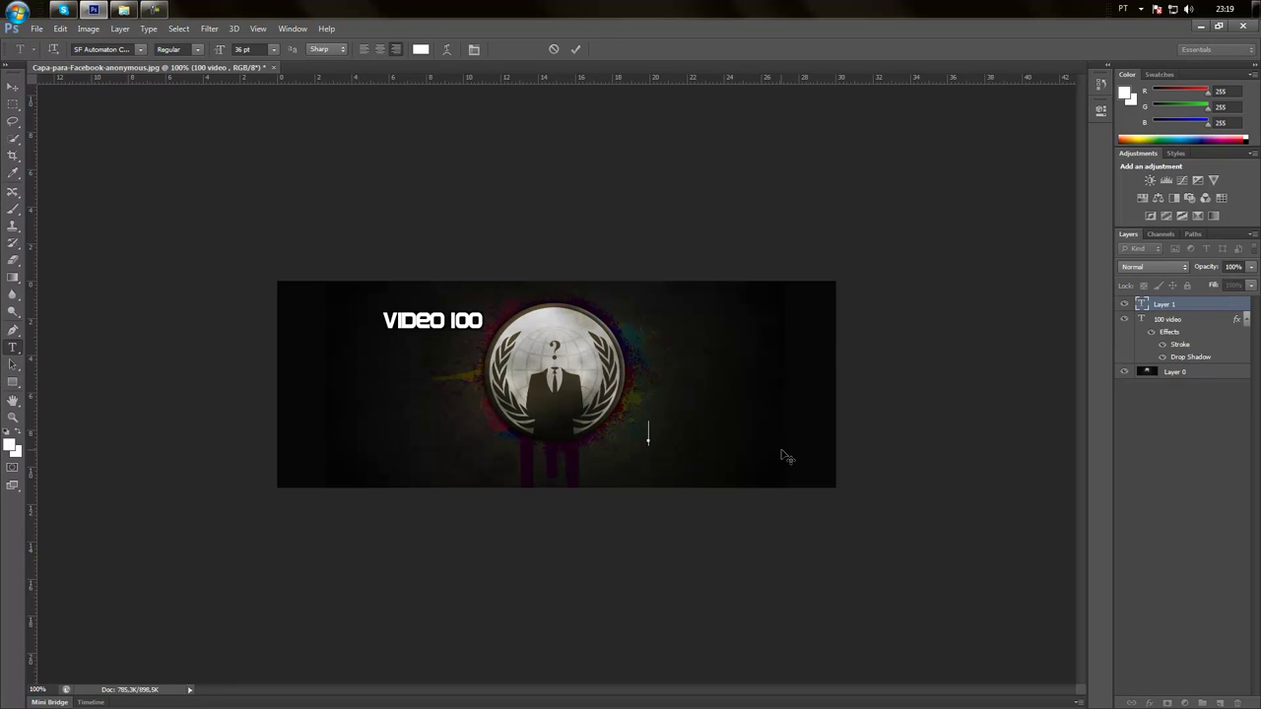
{"action": "type", "text": "VICTOR HUGO"}
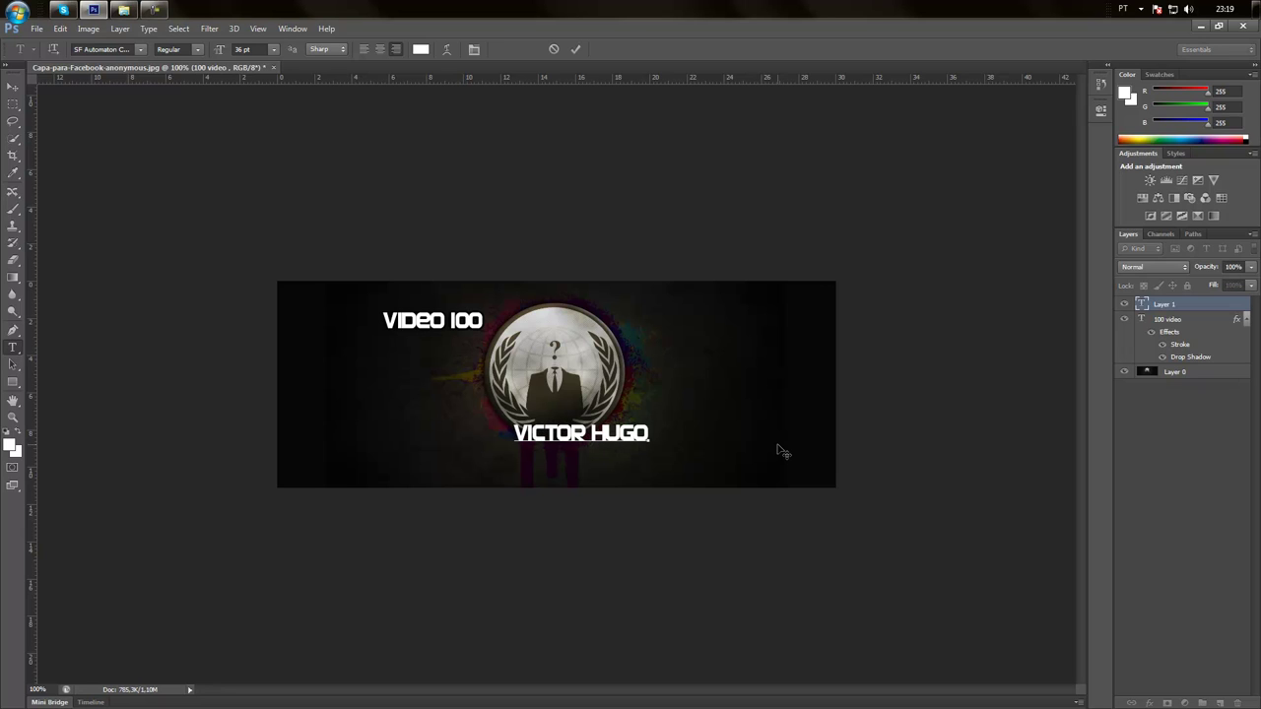
{"action": "left_click", "coordinate": [13, 88]}
{"action": "left_click_drag", "start_coordinate": [591, 441], "coordinate": [734, 461]}
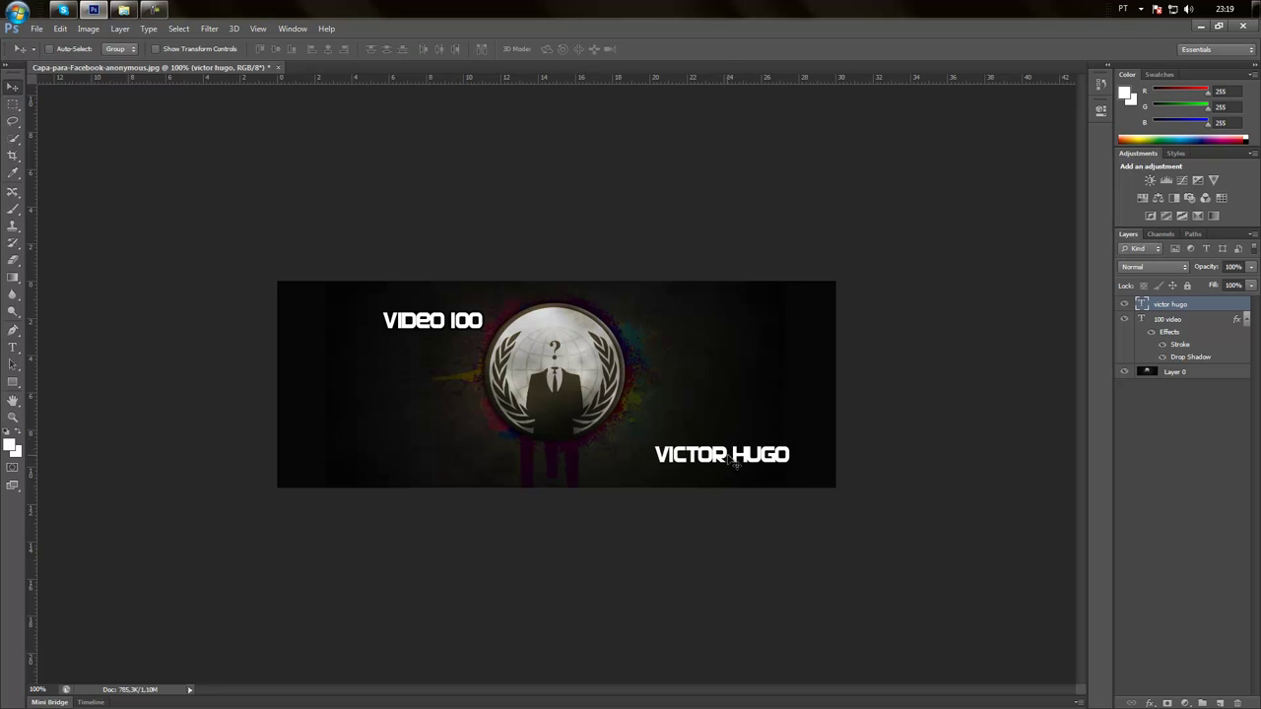
{"action": "double_click", "coordinate": [1211, 307]}
{"action": "left_click", "coordinate": [632, 282]}
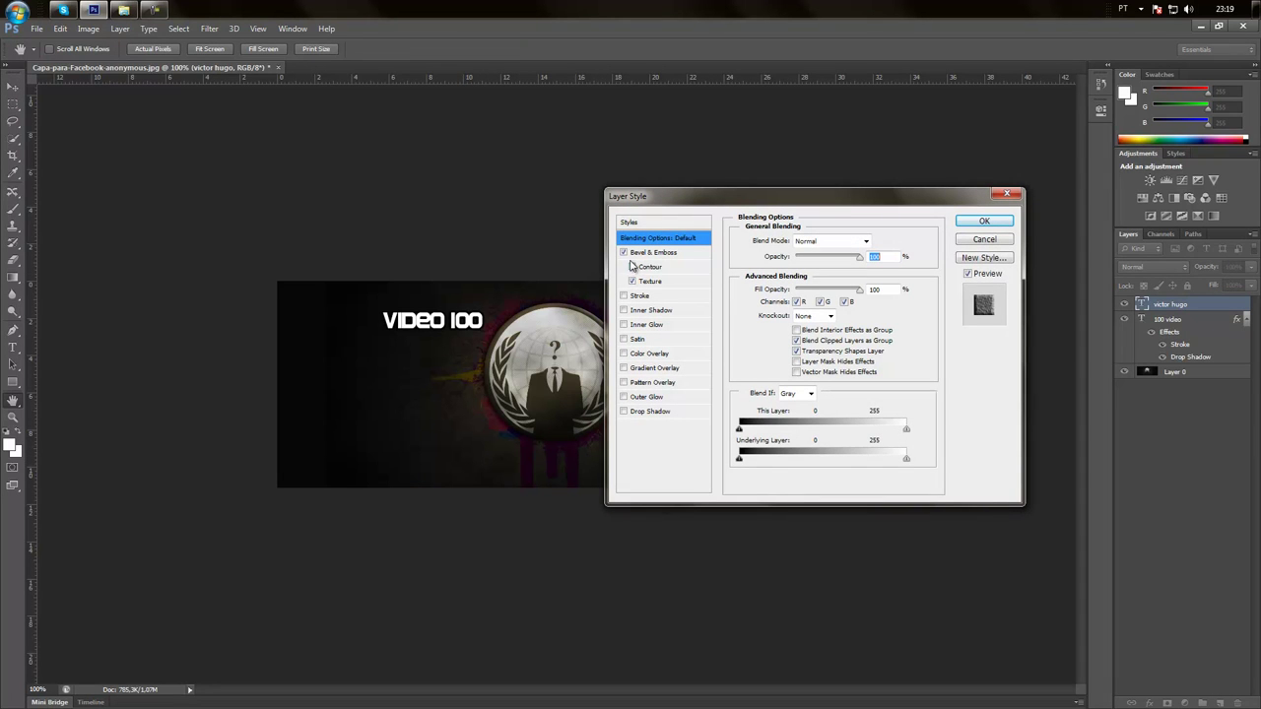
{"action": "left_click", "coordinate": [624, 296]}
{"action": "left_click", "coordinate": [632, 412]}
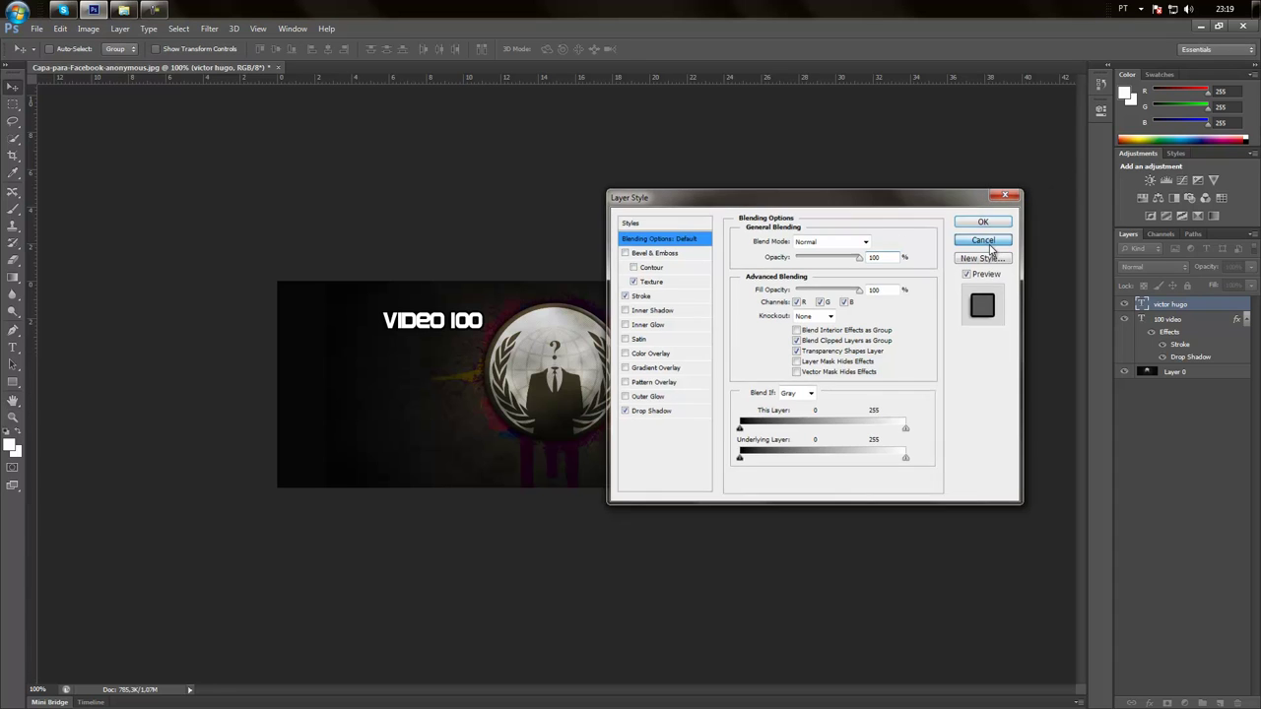
{"action": "left_click", "coordinate": [989, 244]}
Step: Apply Stroke and Drop Shadow layer styles to the name text layer
{"action": "double_click", "coordinate": [1216, 306]}
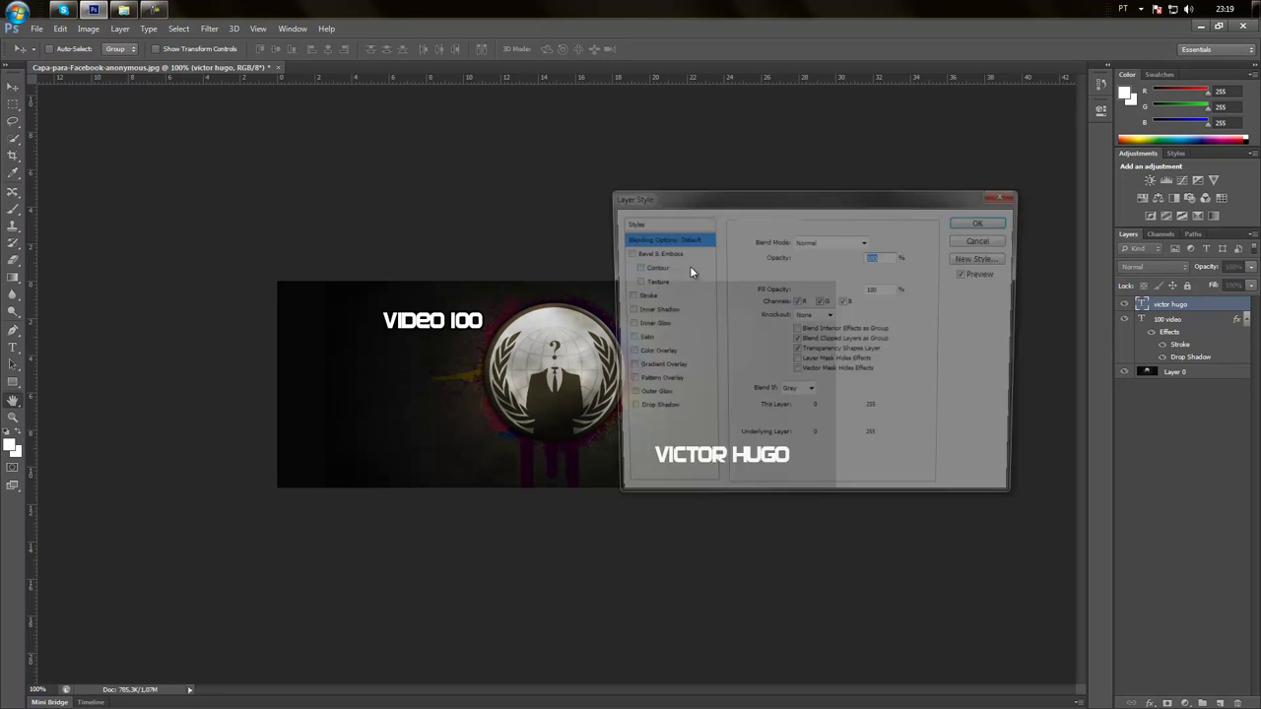
{"action": "left_click", "coordinate": [632, 282]}
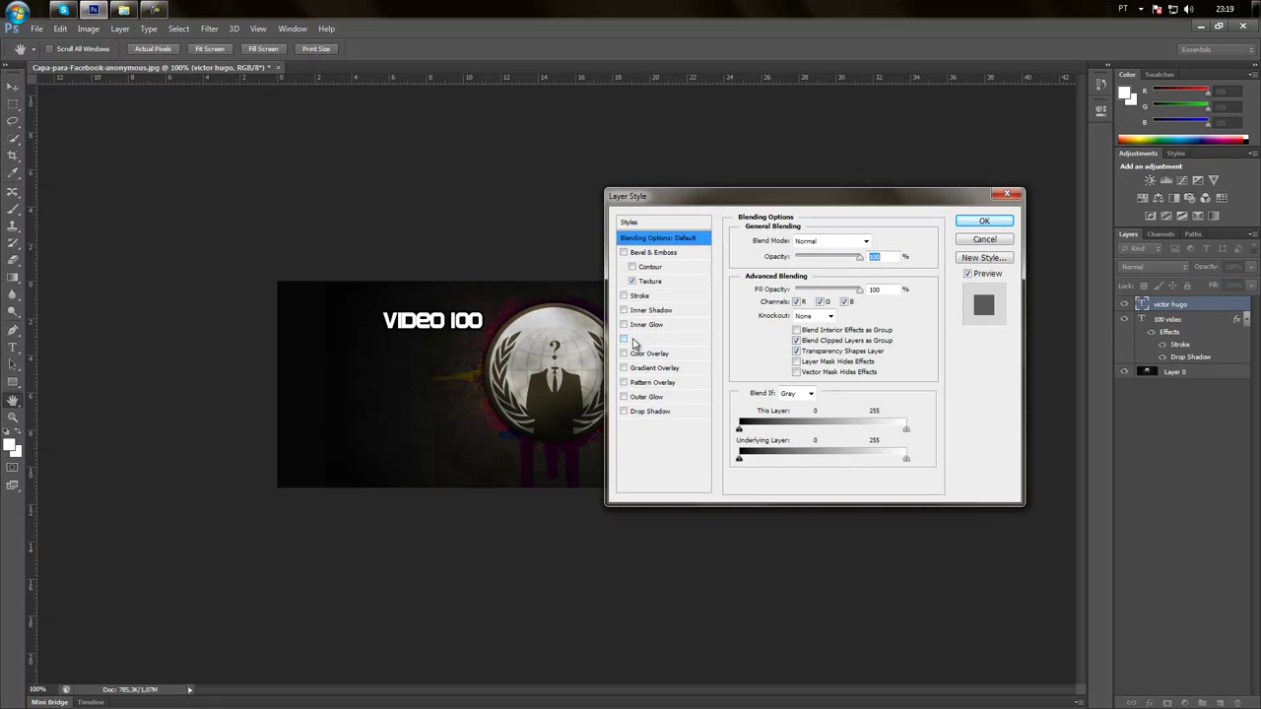
{"action": "left_click", "coordinate": [622, 297]}
{"action": "left_click", "coordinate": [627, 412]}
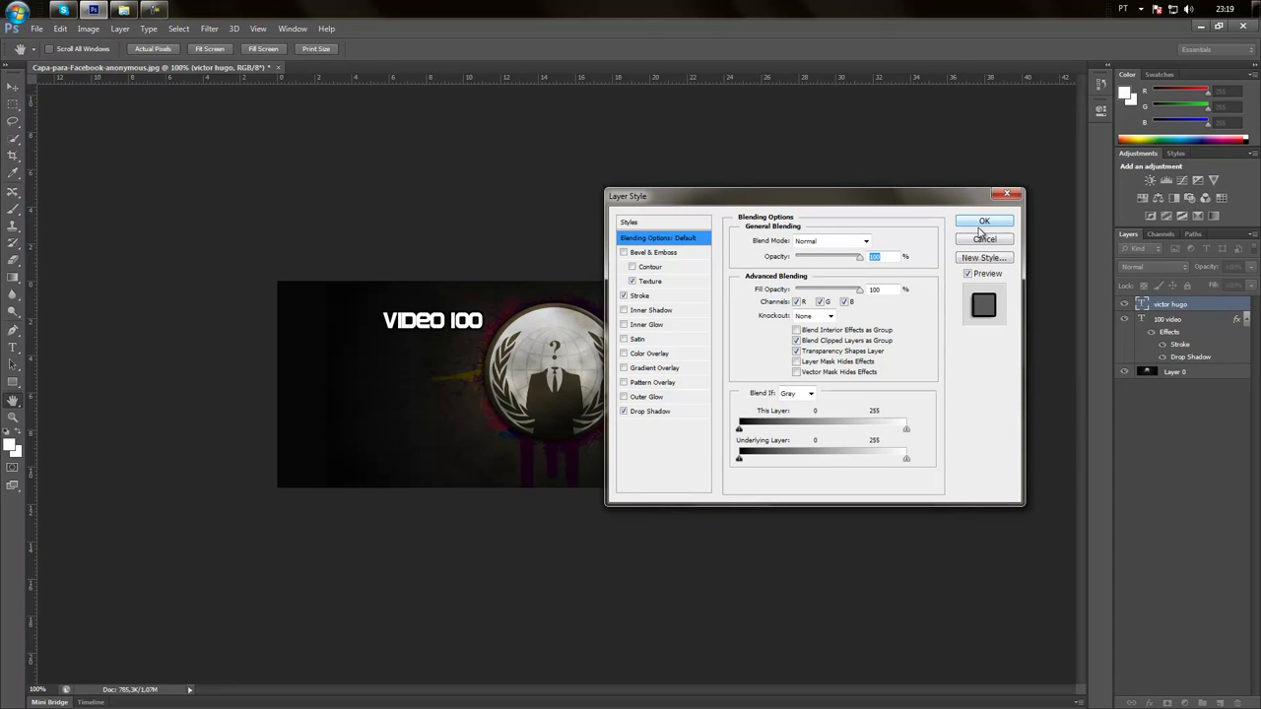
{"action": "left_click", "coordinate": [982, 223]}
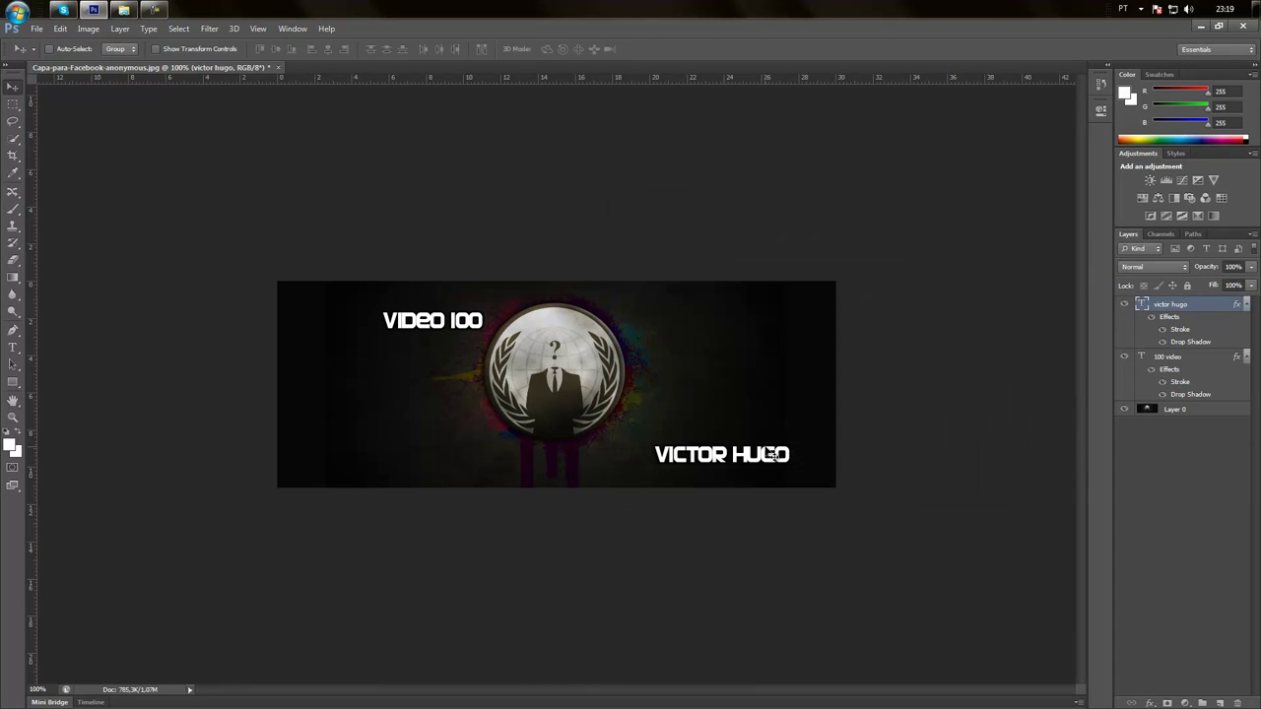
Step: Nudge the name text slightly closer to the cover's lower-right corner
{"action": "left_click_drag", "start_coordinate": [774, 454], "coordinate": [785, 462]}
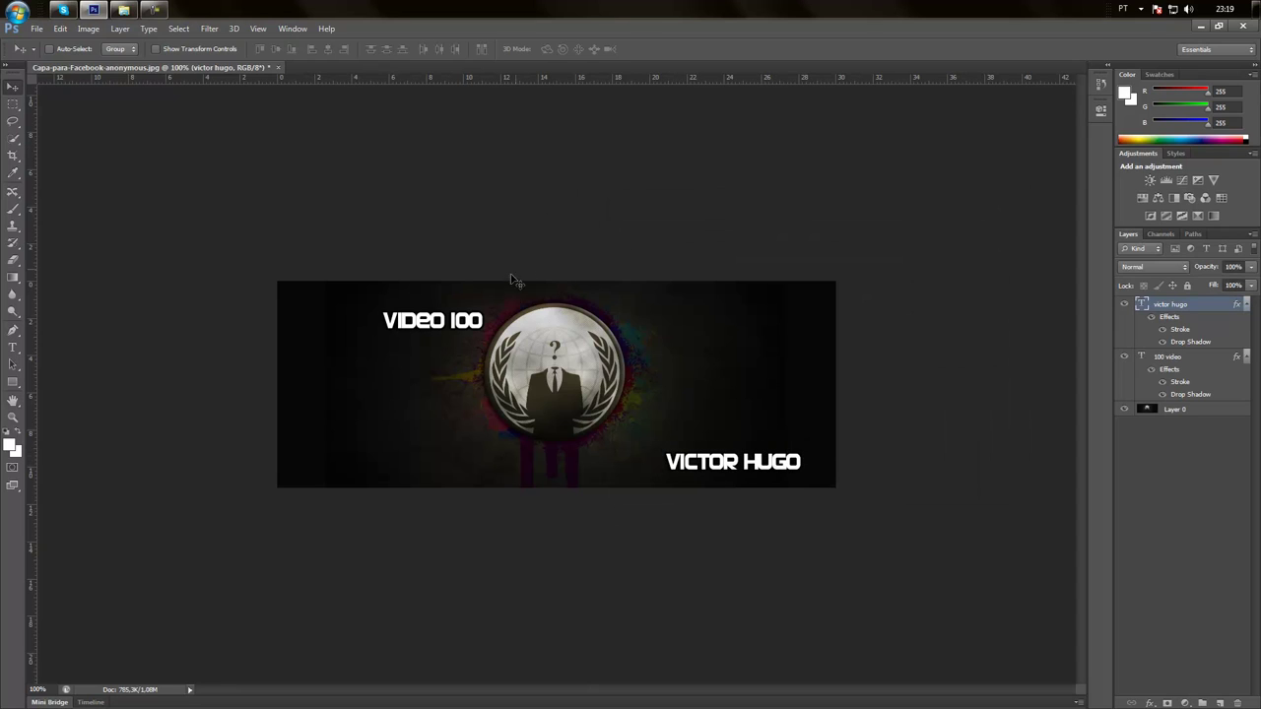
{"action": "left_click_drag", "start_coordinate": [466, 340], "coordinate": [464, 339]}
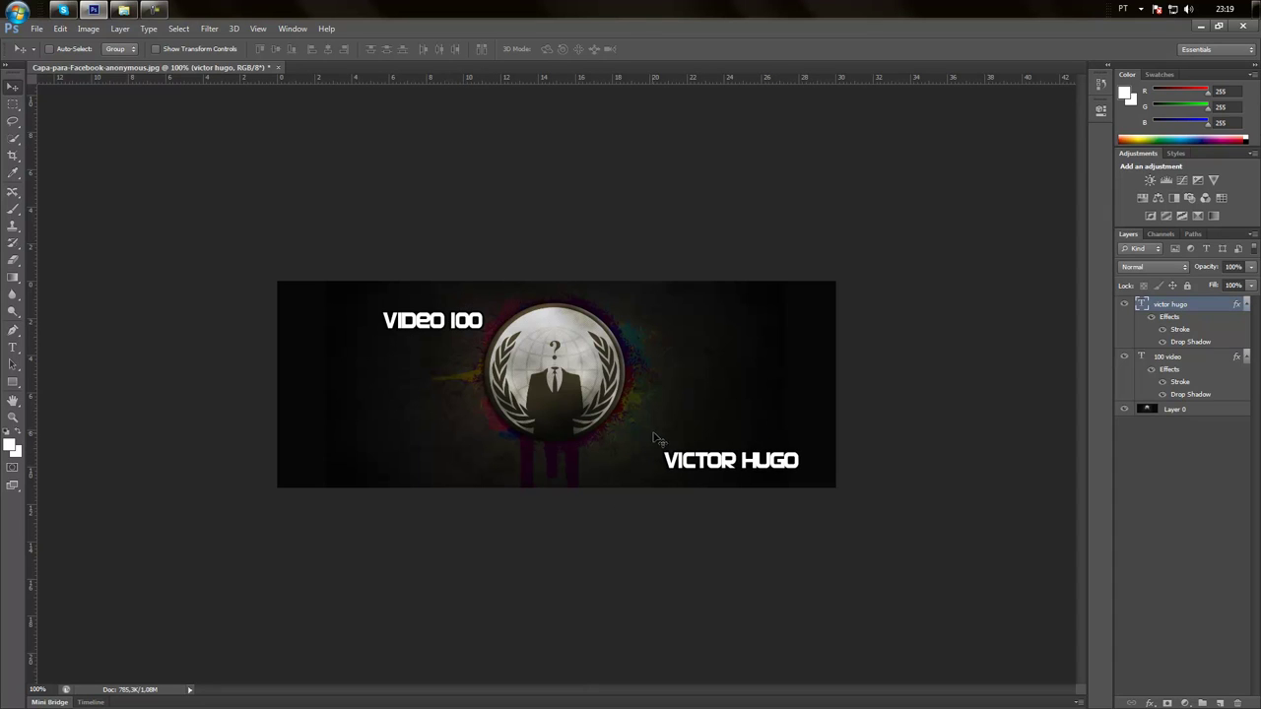
{"action": "left_click_drag", "start_coordinate": [690, 473], "coordinate": [694, 473]}
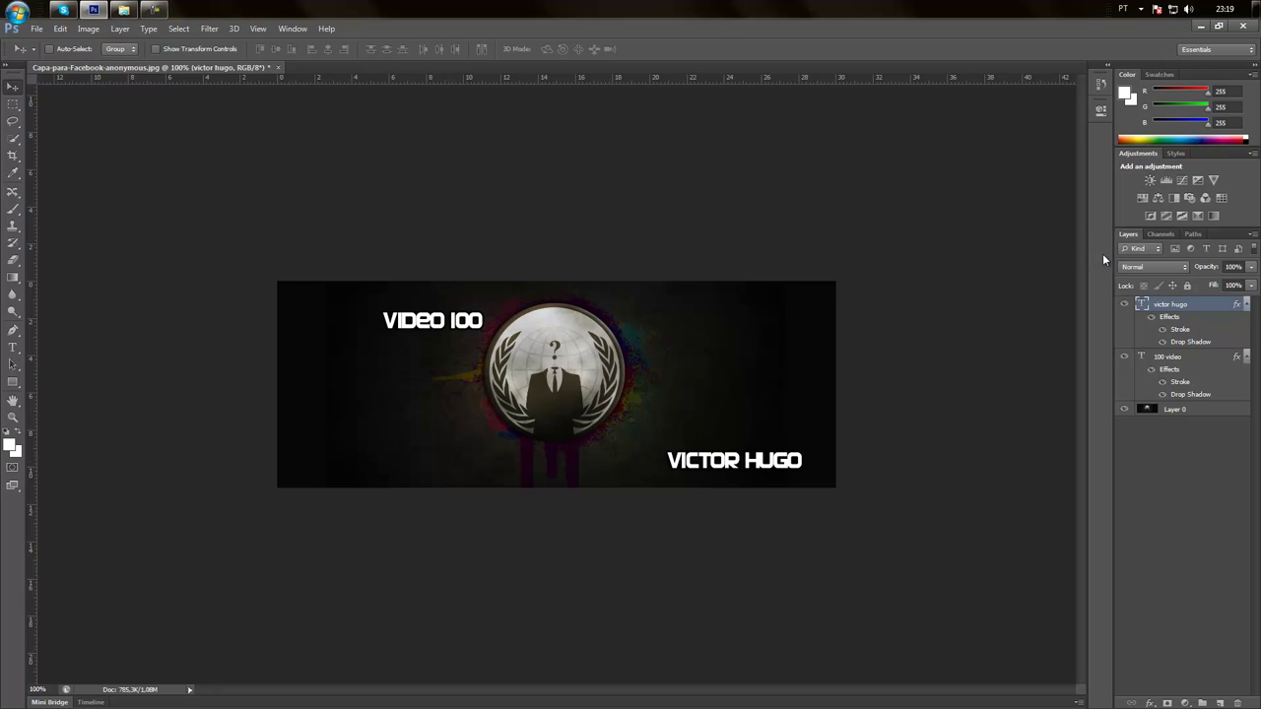
Step: Try lowering the name text layer's fill to 6% and return it to 100%
{"action": "left_click", "coordinate": [1252, 287]}
{"action": "left_click", "coordinate": [1210, 289]}
{"action": "left_click", "coordinate": [1252, 267]}
{"action": "mouse_move", "coordinate": [1249, 283]}
{"action": "left_mouse_down"}
{"action": "mouse_move", "coordinate": [1213, 281]}
{"action": "mouse_move", "coordinate": [1256, 285]}
{"action": "left_mouse_up"}
{"action": "left_click", "coordinate": [1209, 286]}
{"action": "left_click", "coordinate": [1253, 286]}
{"action": "left_click_drag", "start_coordinate": [1251, 304], "coordinate": [1216, 310]}
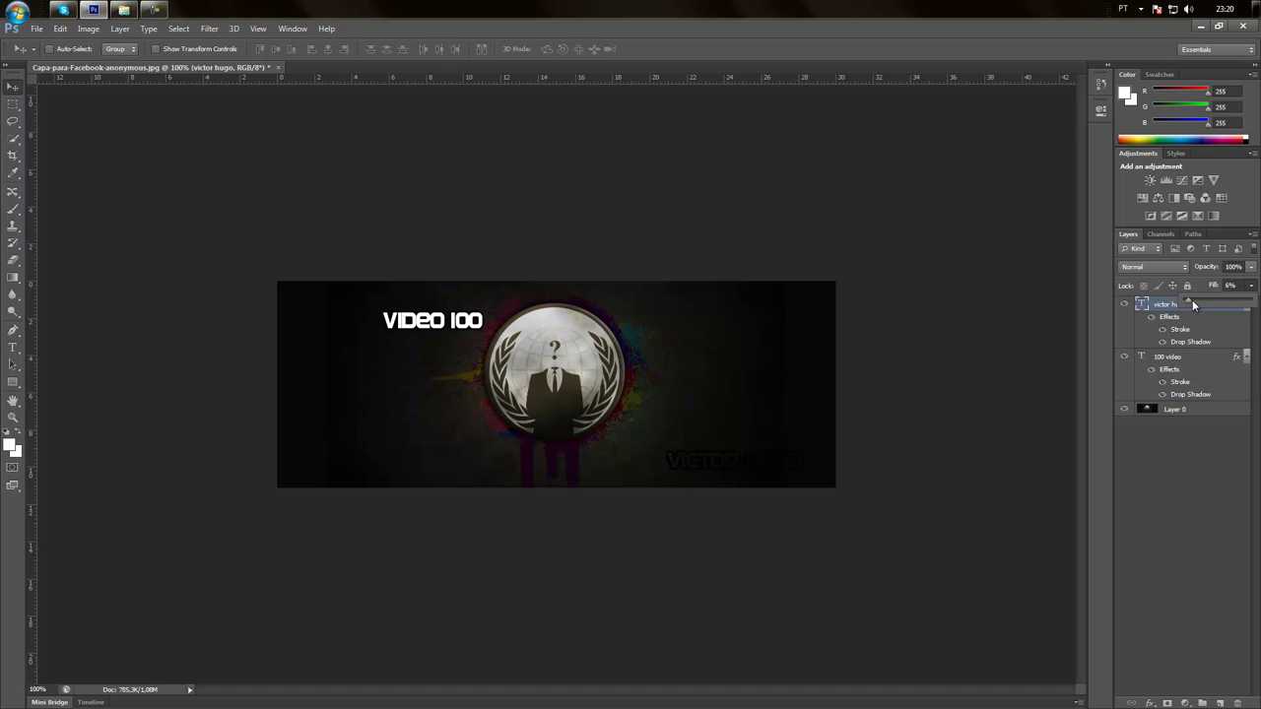
{"action": "left_click_drag", "start_coordinate": [1191, 302], "coordinate": [1253, 305]}
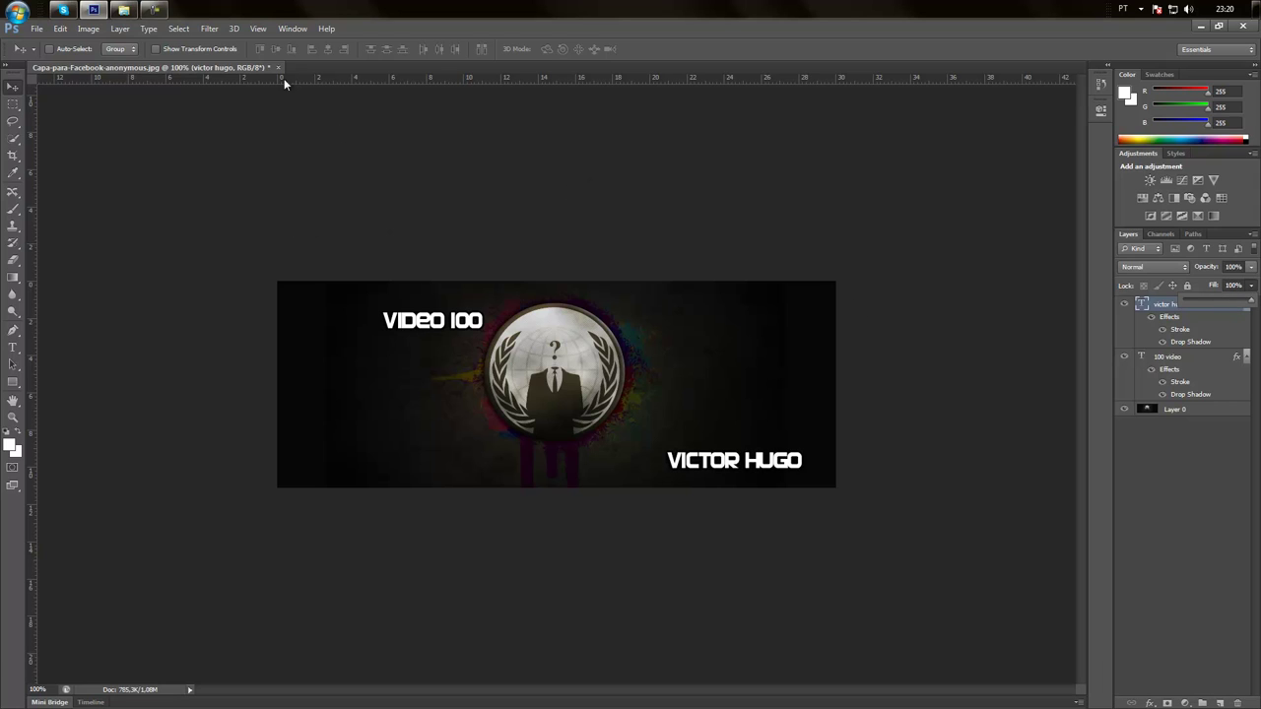
Step: Try a Gaussian Blur on the name text layer, reduce its radius to 0.1 pixels, and cancel the filter
{"action": "left_click", "coordinate": [203, 31]}
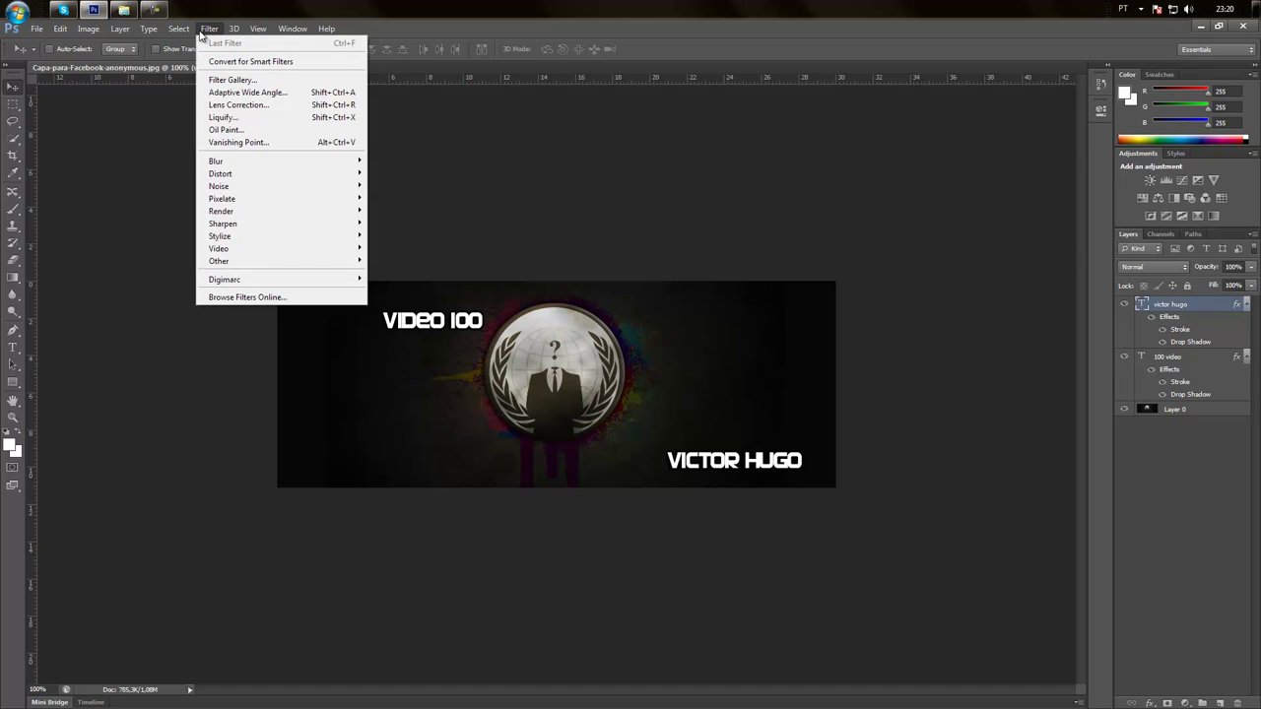
{"action": "left_click", "coordinate": [236, 29]}
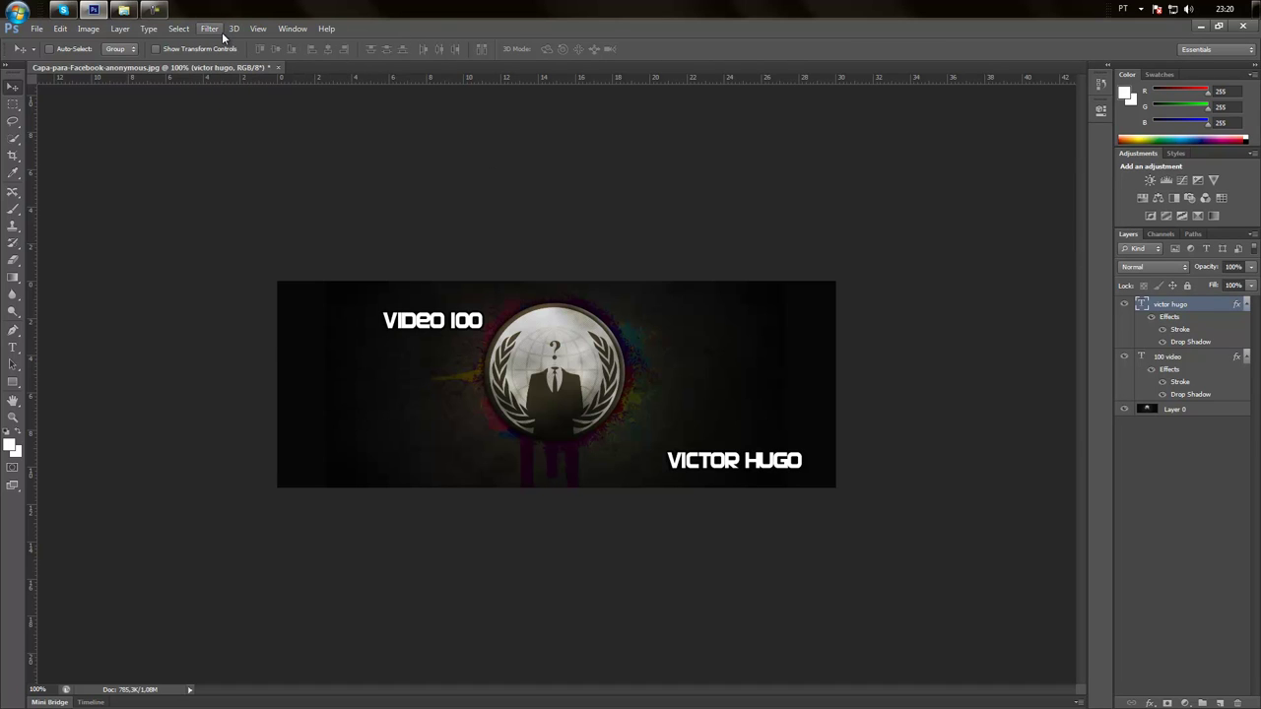
{"action": "left_click", "coordinate": [216, 34]}
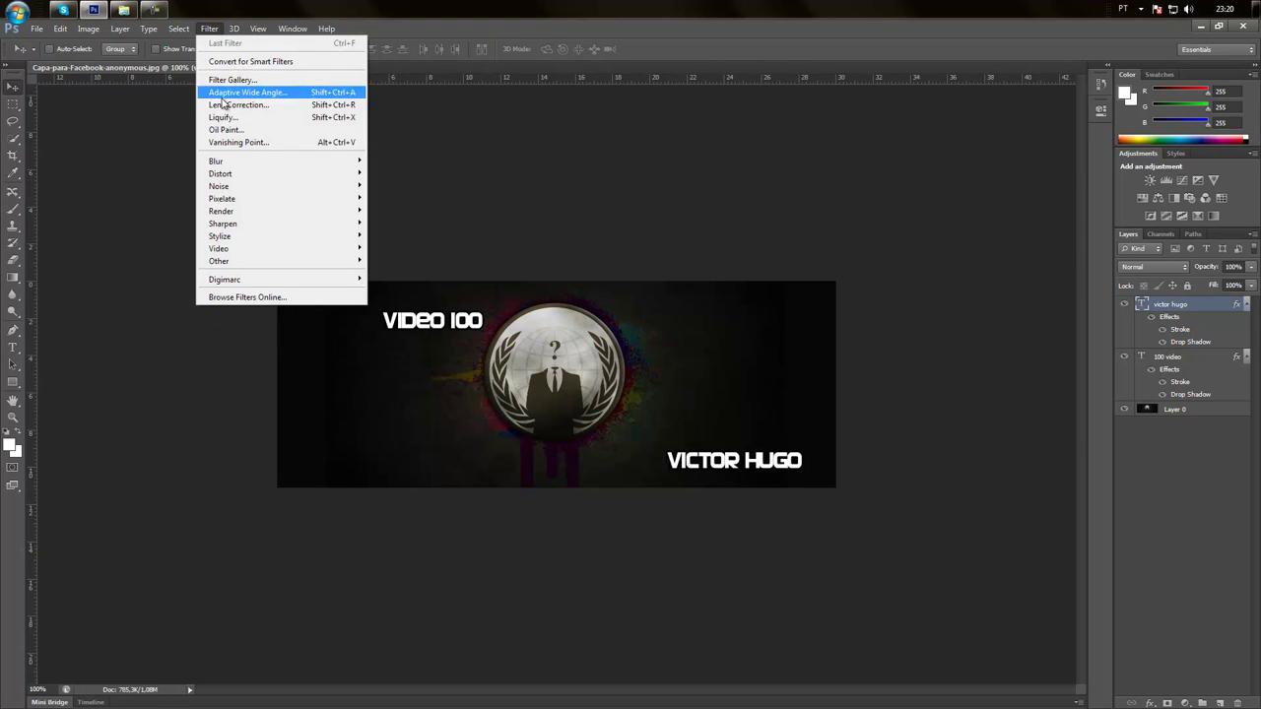
{"action": "mouse_move", "coordinate": [262, 163]}
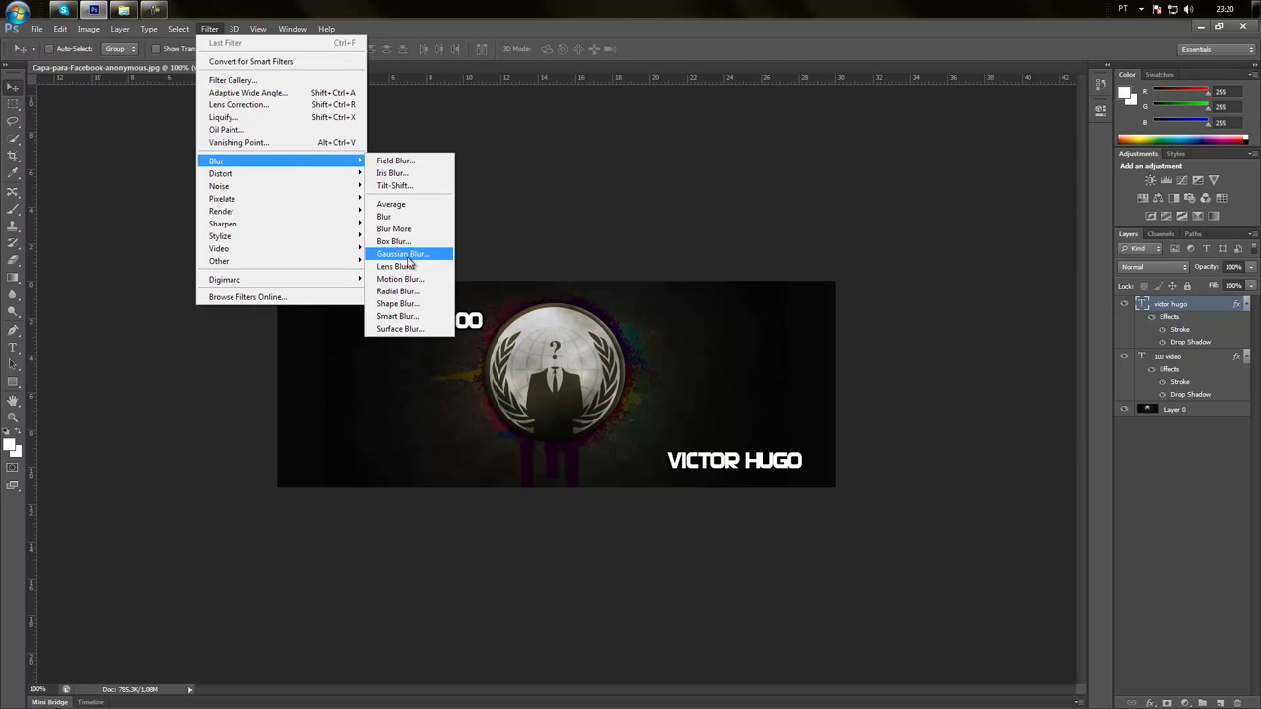
{"action": "left_click", "coordinate": [406, 254]}
{"action": "left_click", "coordinate": [634, 362]}
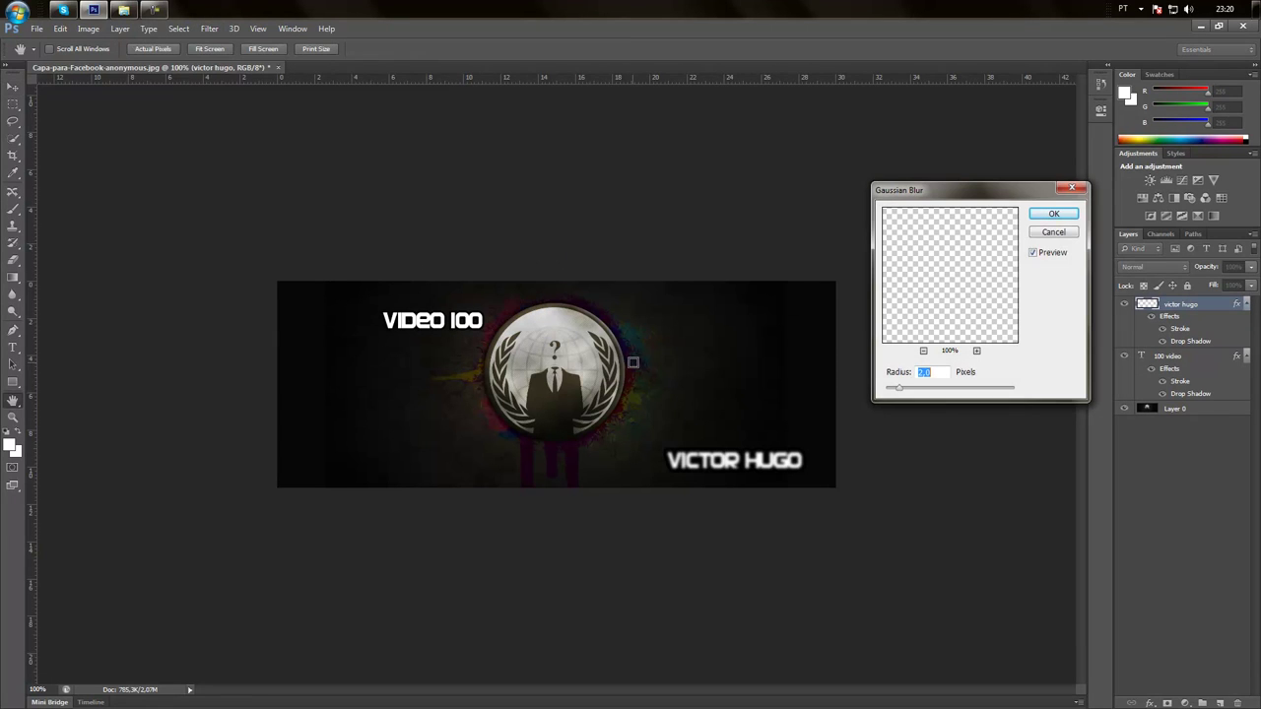
{"action": "mouse_move", "coordinate": [898, 387]}
{"action": "left_mouse_down"}
{"action": "mouse_move", "coordinate": [921, 391]}
{"action": "mouse_move", "coordinate": [877, 393]}
{"action": "left_mouse_up"}
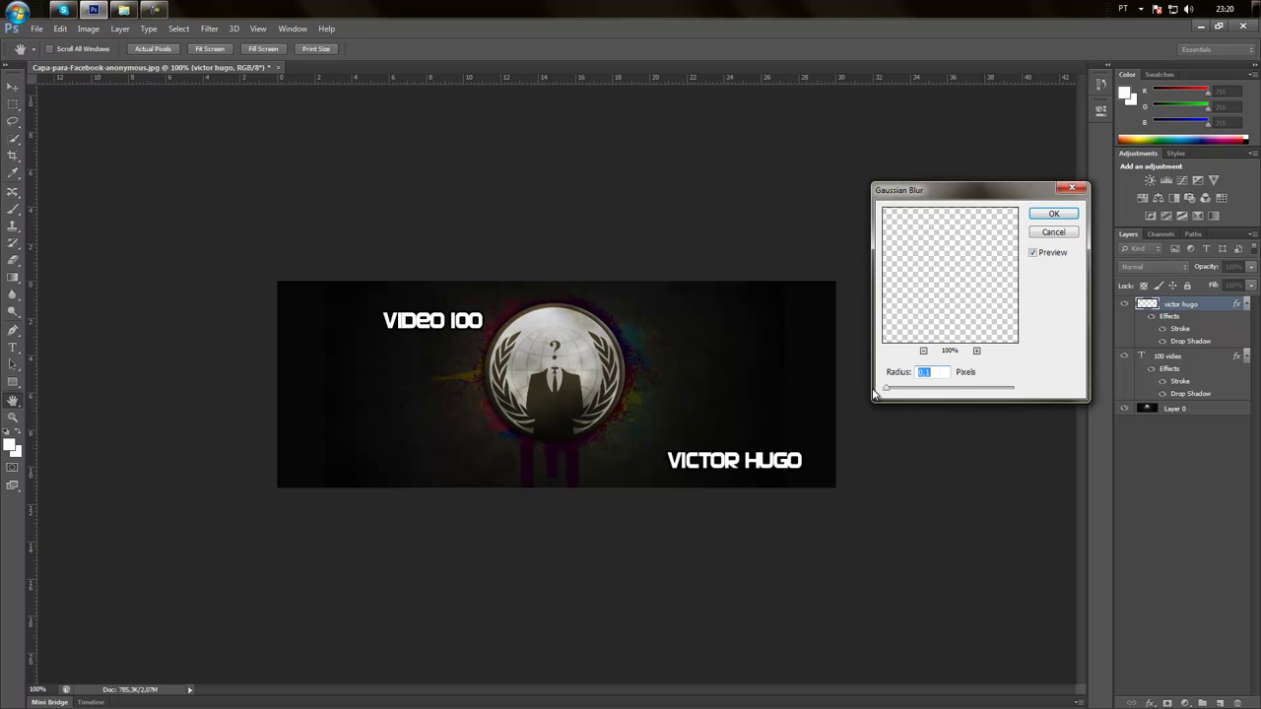
{"action": "left_click", "coordinate": [1071, 188]}
Step: Preview a Gaussian Blur on Layer 0, reduce the radius to 0.1 pixels, and cancel the filter
{"action": "left_click", "coordinate": [1187, 411]}
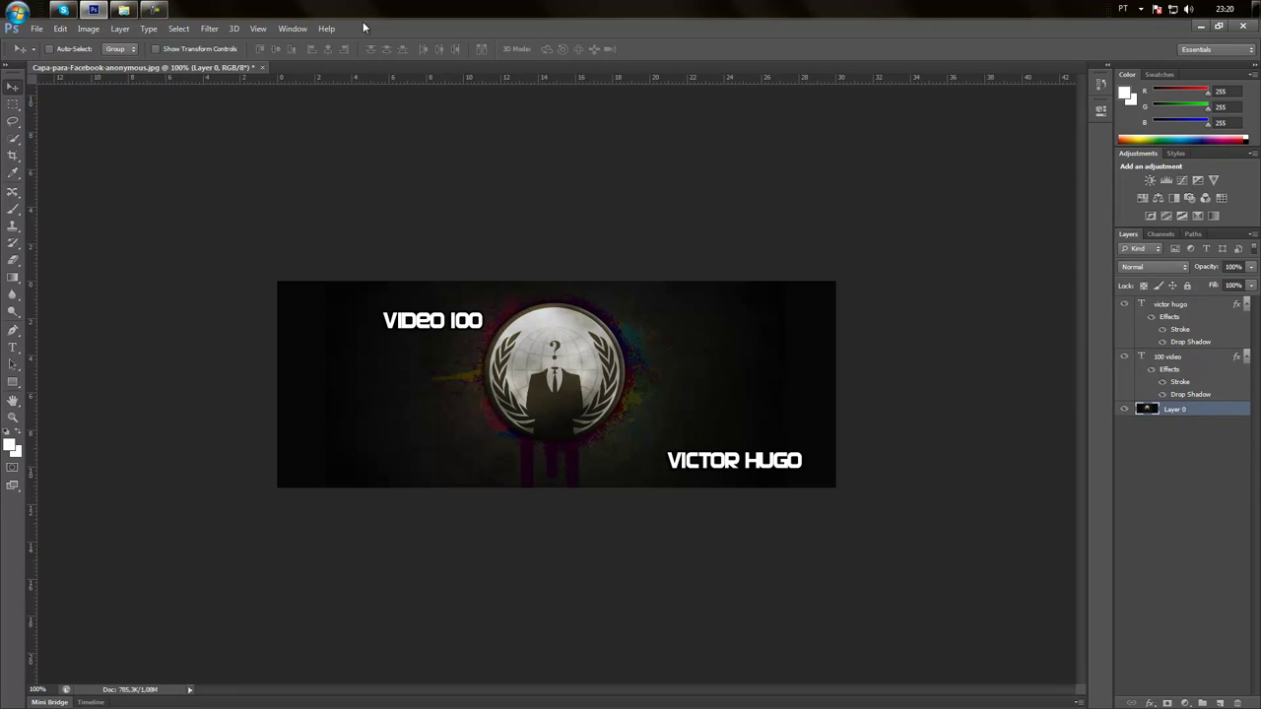
{"action": "left_click", "coordinate": [209, 29]}
{"action": "mouse_move", "coordinate": [222, 160]}
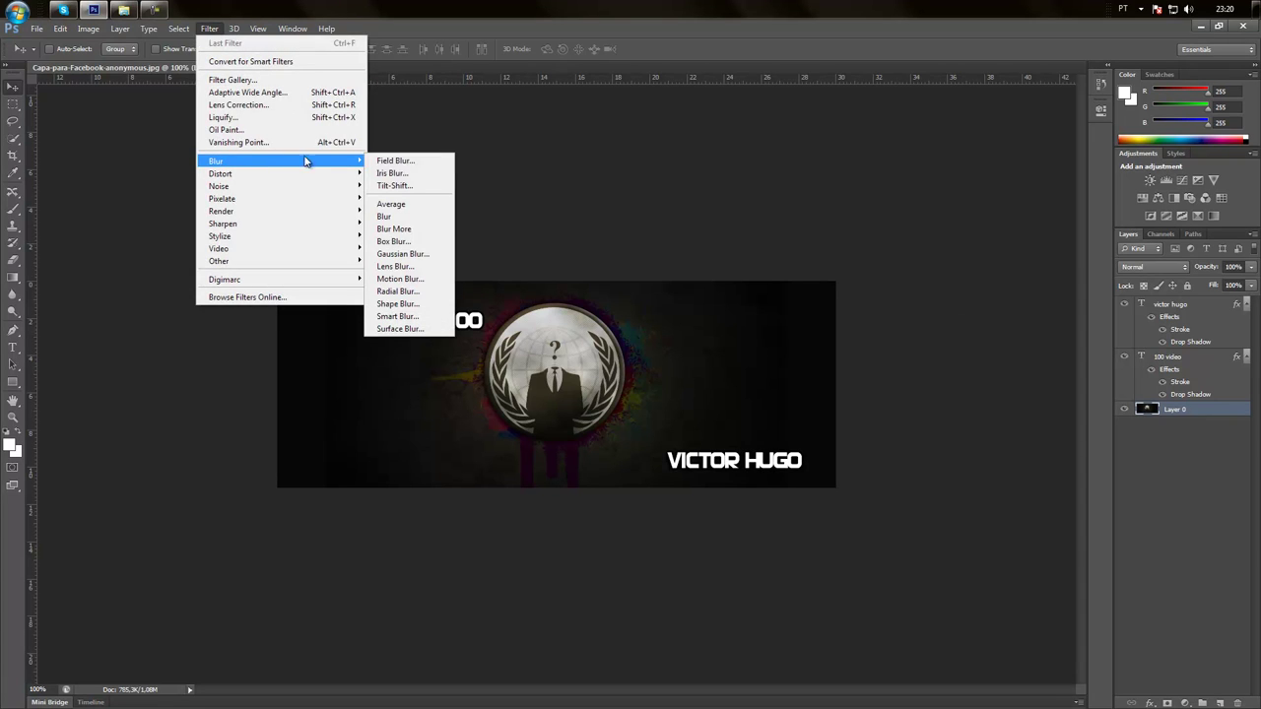
{"action": "left_click", "coordinate": [404, 253]}
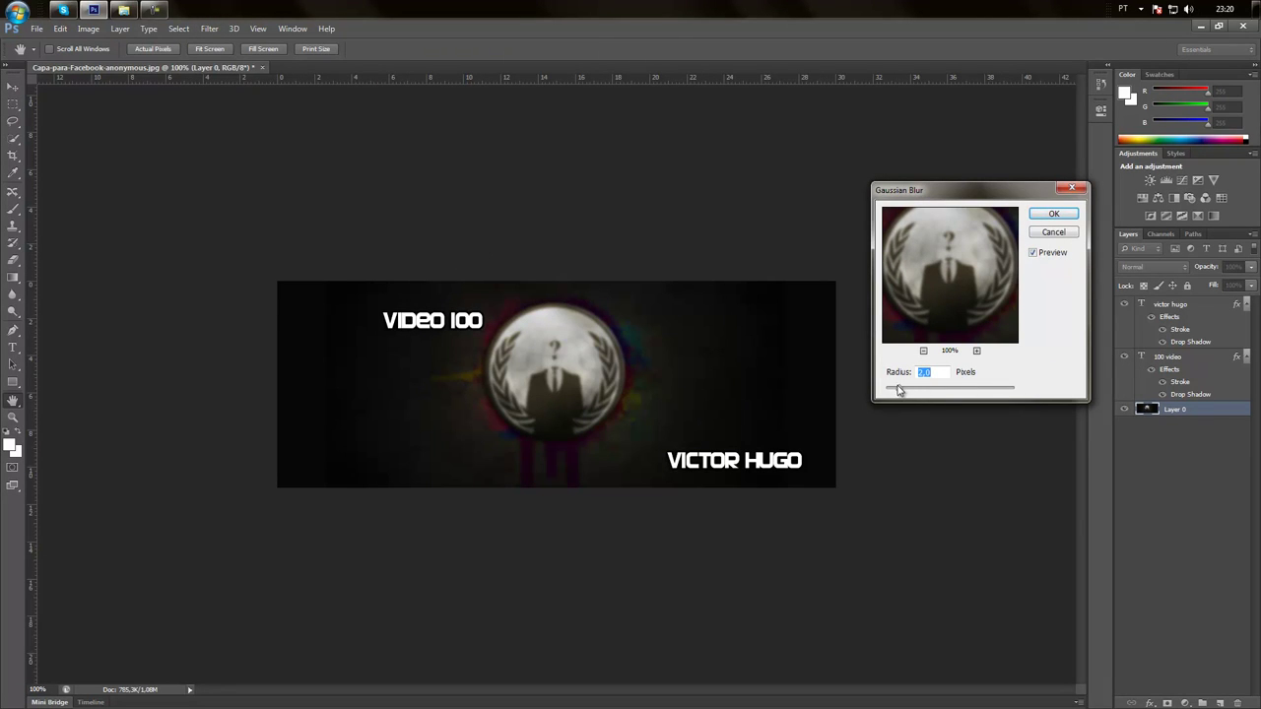
{"action": "mouse_move", "coordinate": [898, 390]}
{"action": "left_mouse_down"}
{"action": "mouse_move", "coordinate": [936, 393]}
{"action": "mouse_move", "coordinate": [886, 388]}
{"action": "left_mouse_up"}
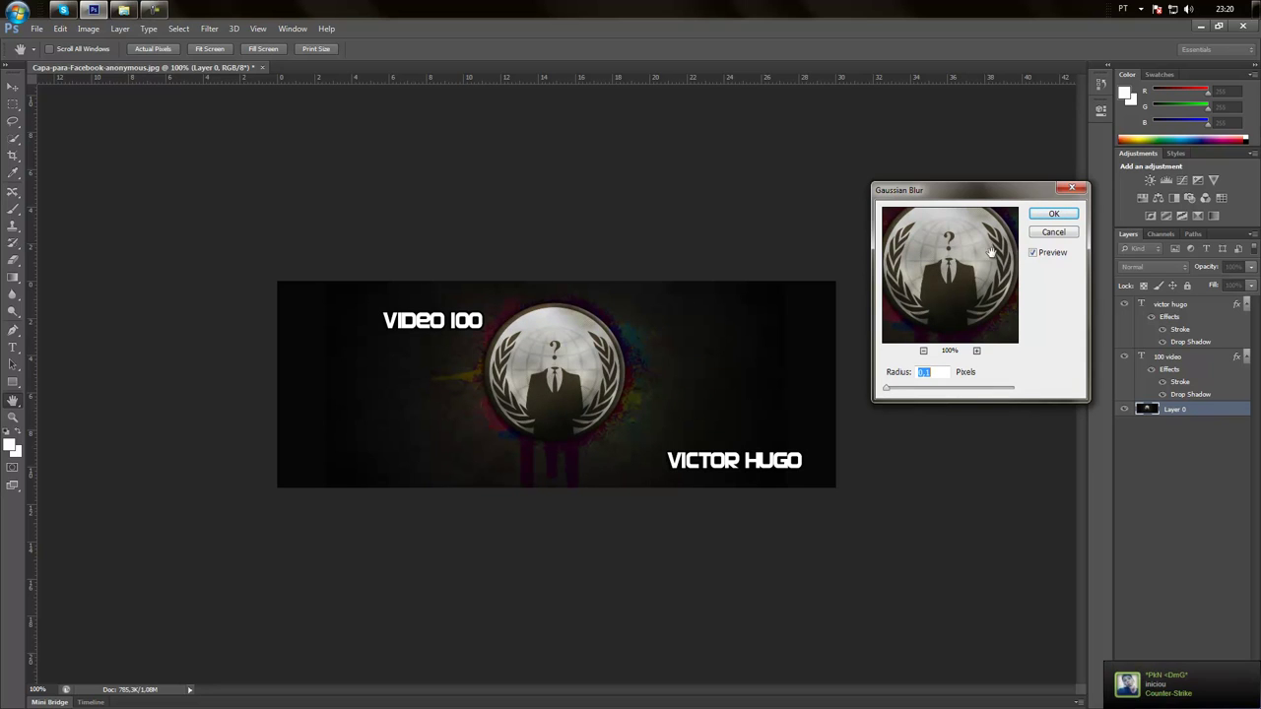
{"action": "left_click", "coordinate": [1034, 236]}
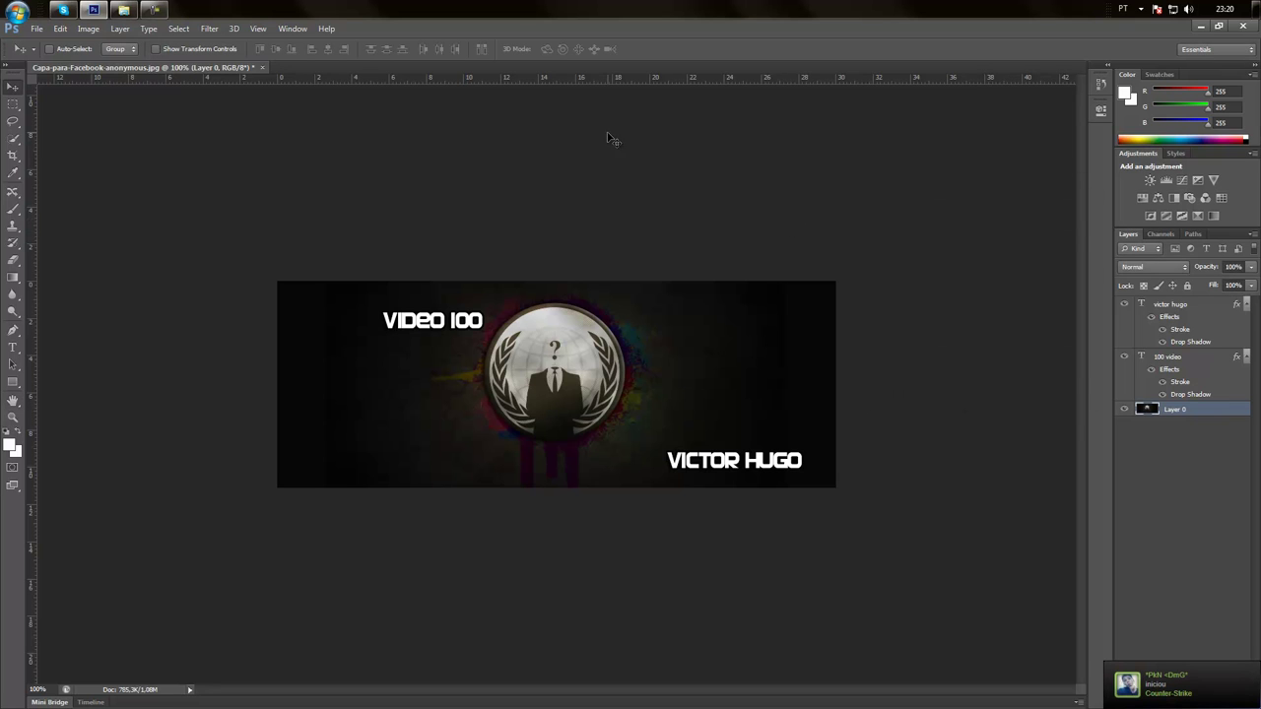
Step: Place buuuuu.png from the desktop at the cover's left end and shift the "video 100" text up beside the figure's helmet
{"action": "left_click_drag", "start_coordinate": [398, 24], "coordinate": [889, 87]}
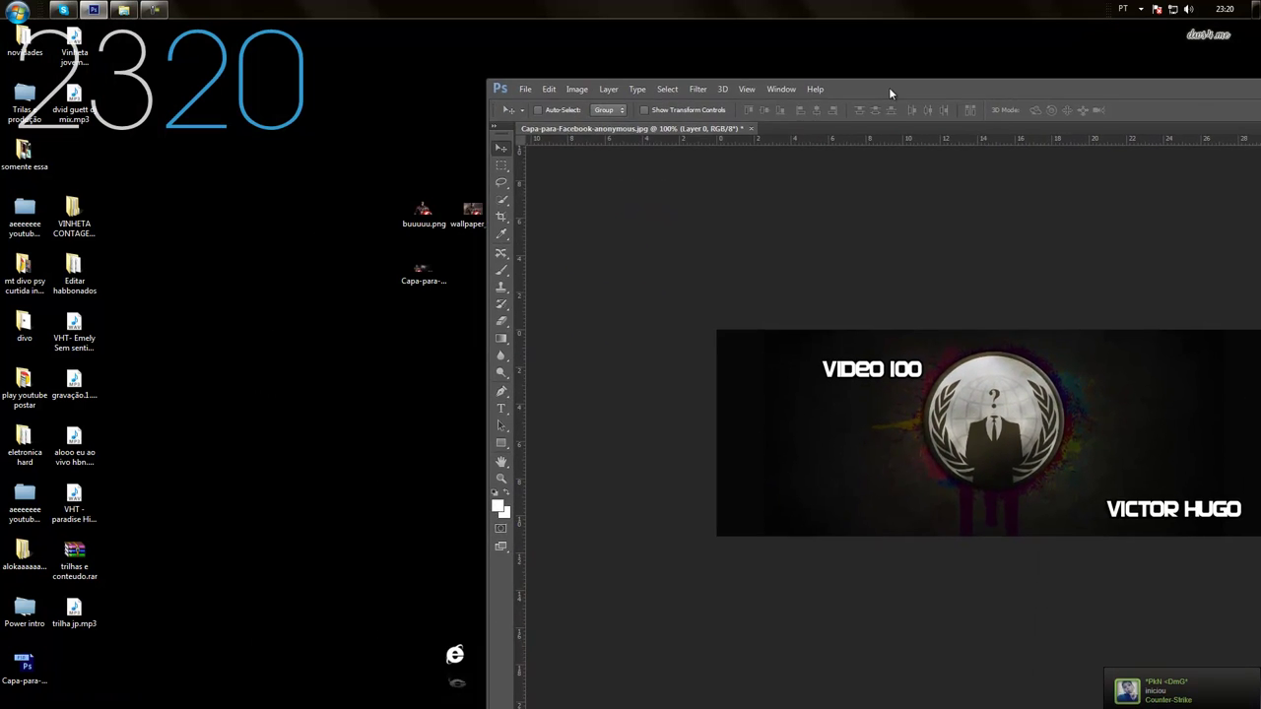
{"action": "left_click_drag", "start_coordinate": [880, 406], "coordinate": [833, 479]}
{"action": "left_click_drag", "start_coordinate": [954, 101], "coordinate": [476, 76]}
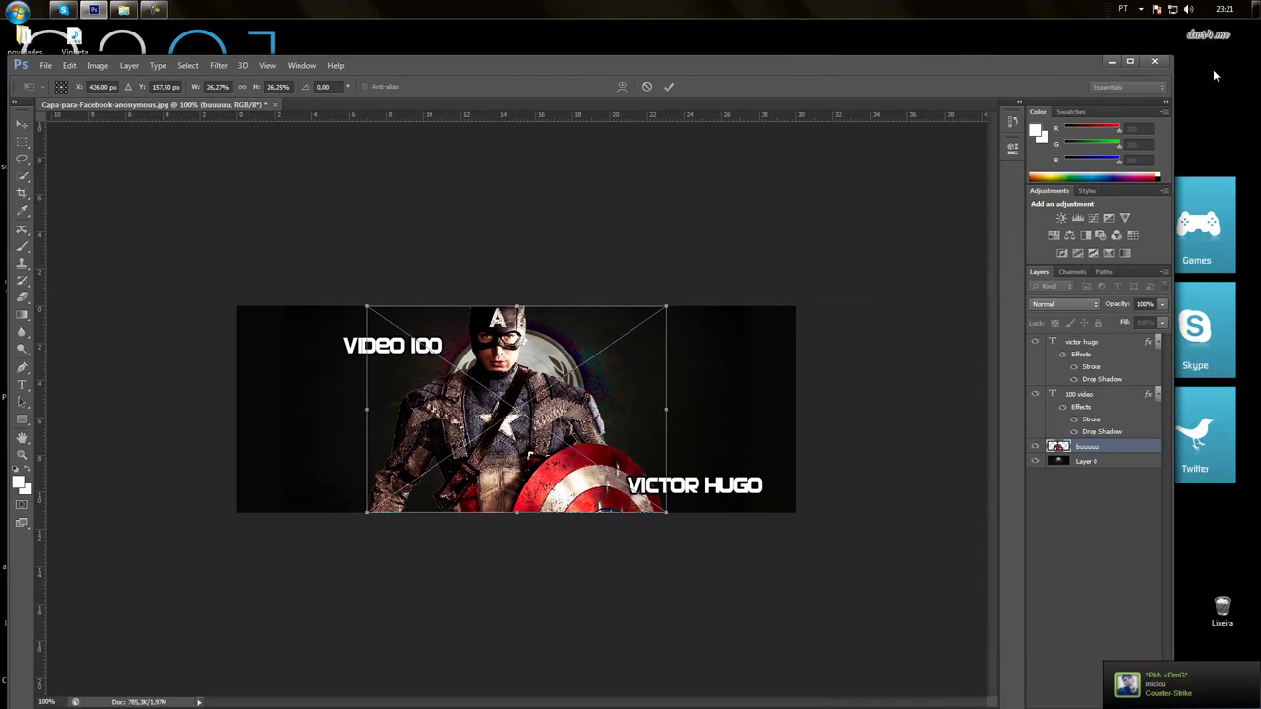
{"action": "left_click", "coordinate": [1131, 62]}
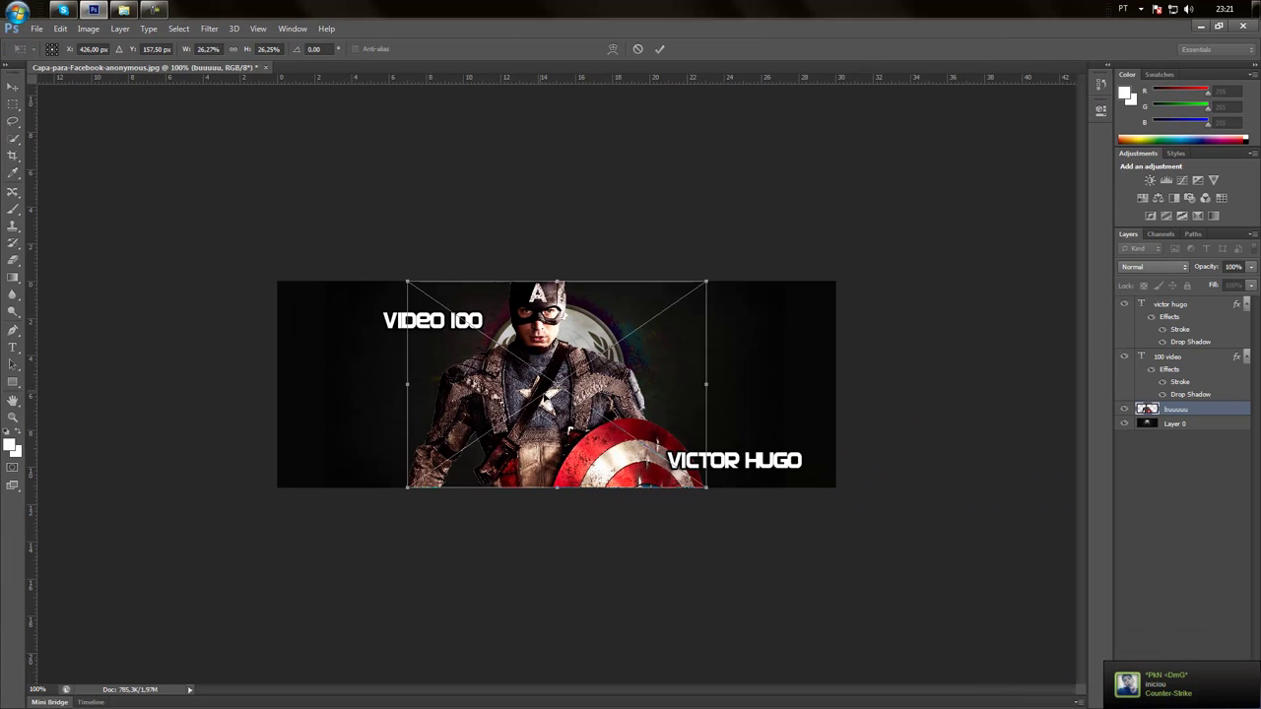
{"action": "left_click_drag", "start_coordinate": [562, 393], "coordinate": [390, 393]}
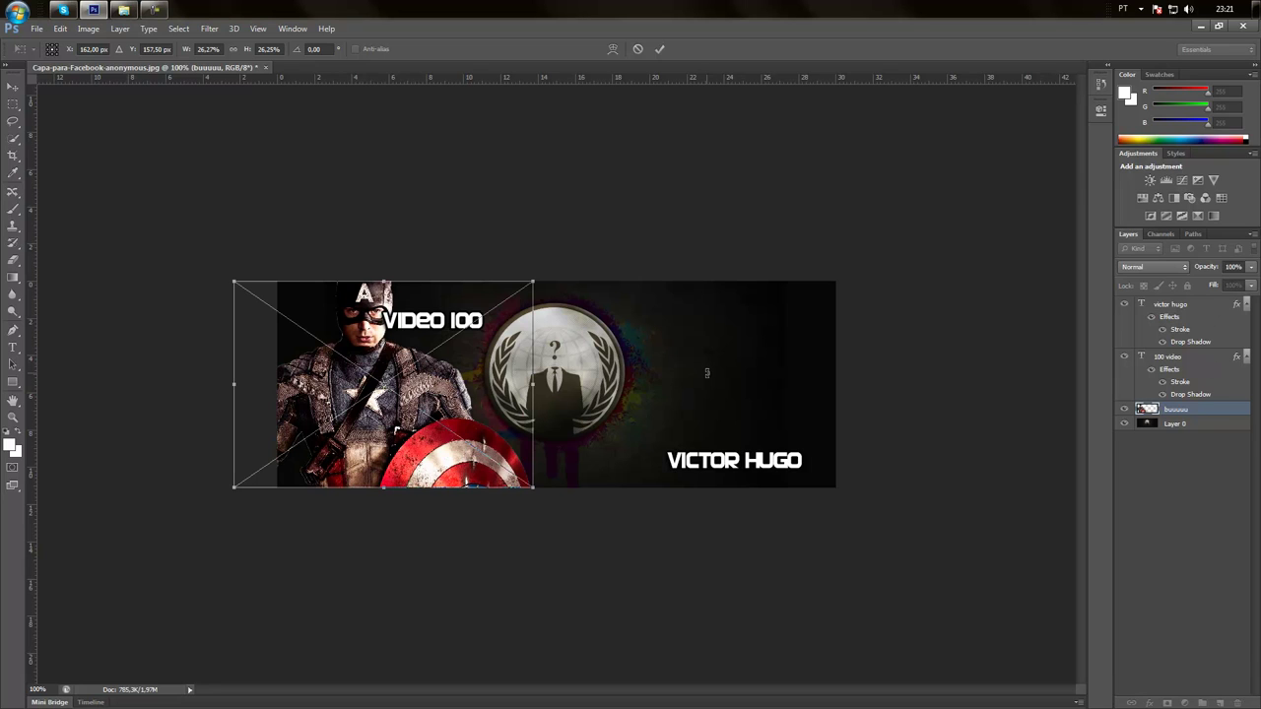
{"action": "key", "text": "Return"}
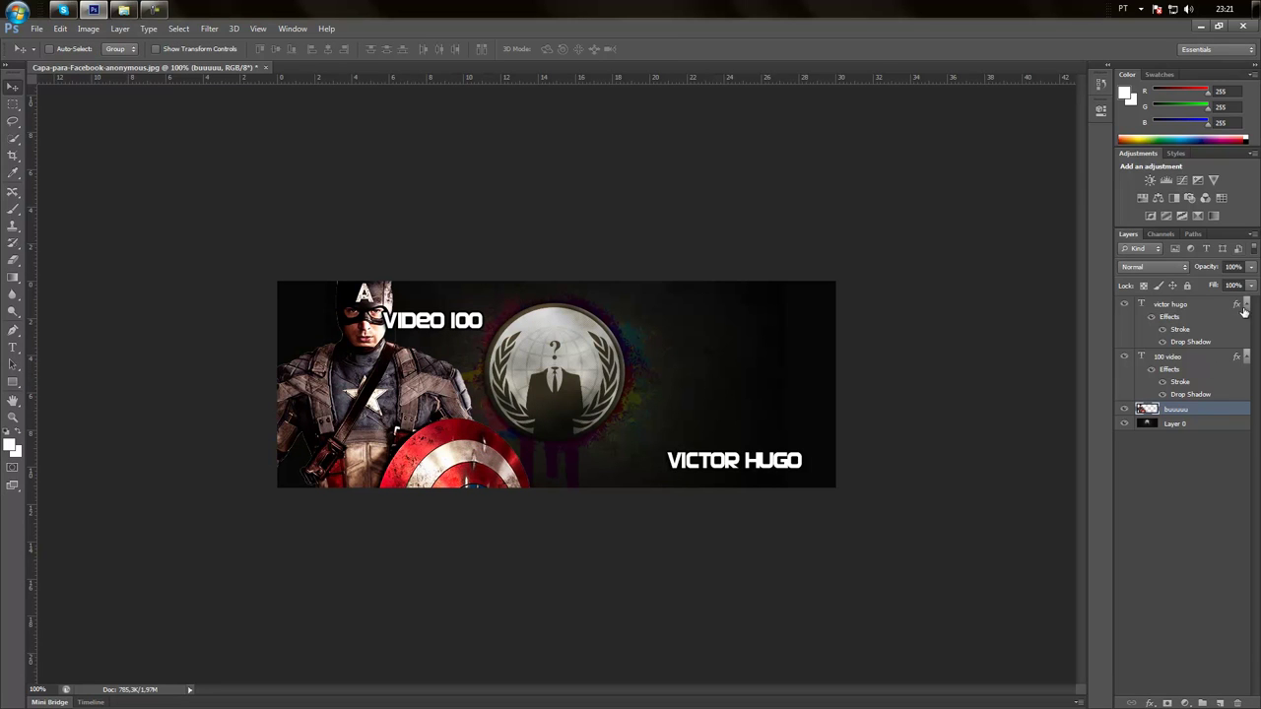
{"action": "left_click", "coordinate": [1177, 358]}
{"action": "left_click_drag", "start_coordinate": [483, 318], "coordinate": [493, 304]}
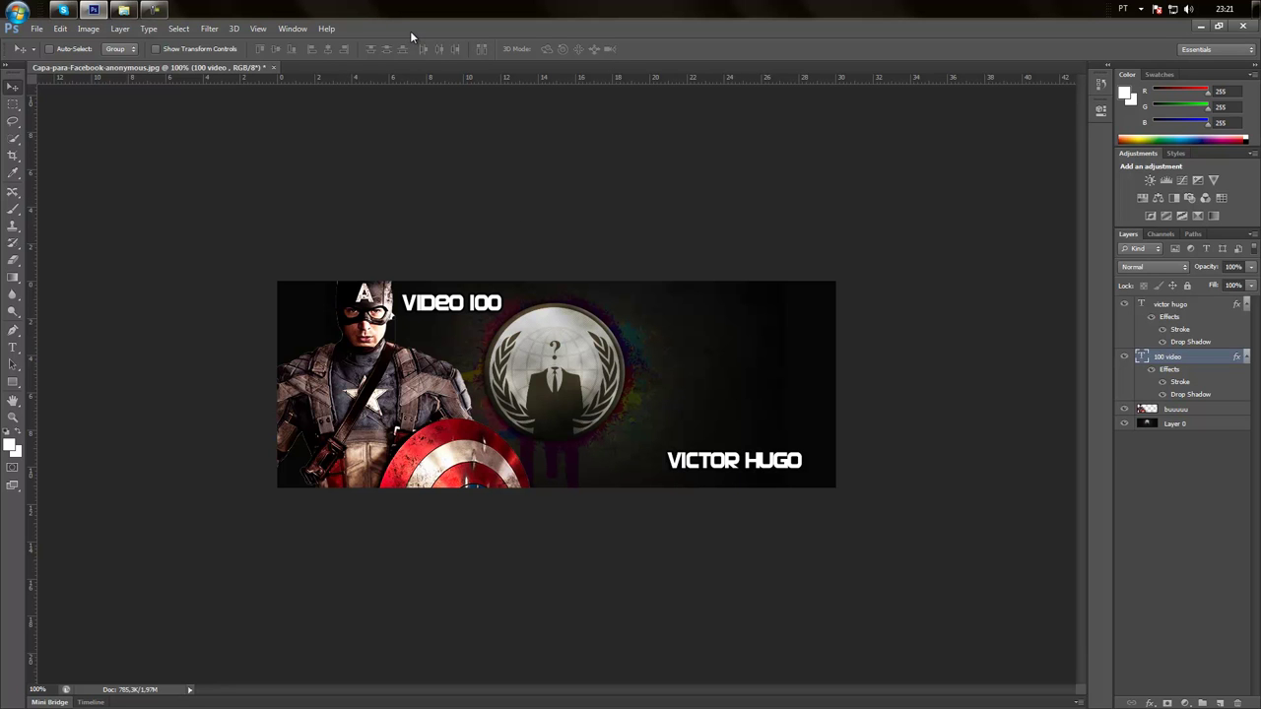
Step: Place the captain america shield wallpaper from the desktop, enlarge it over the cover's centre and right part, and commit the placement
{"action": "left_click_drag", "start_coordinate": [410, 38], "coordinate": [463, 326]}
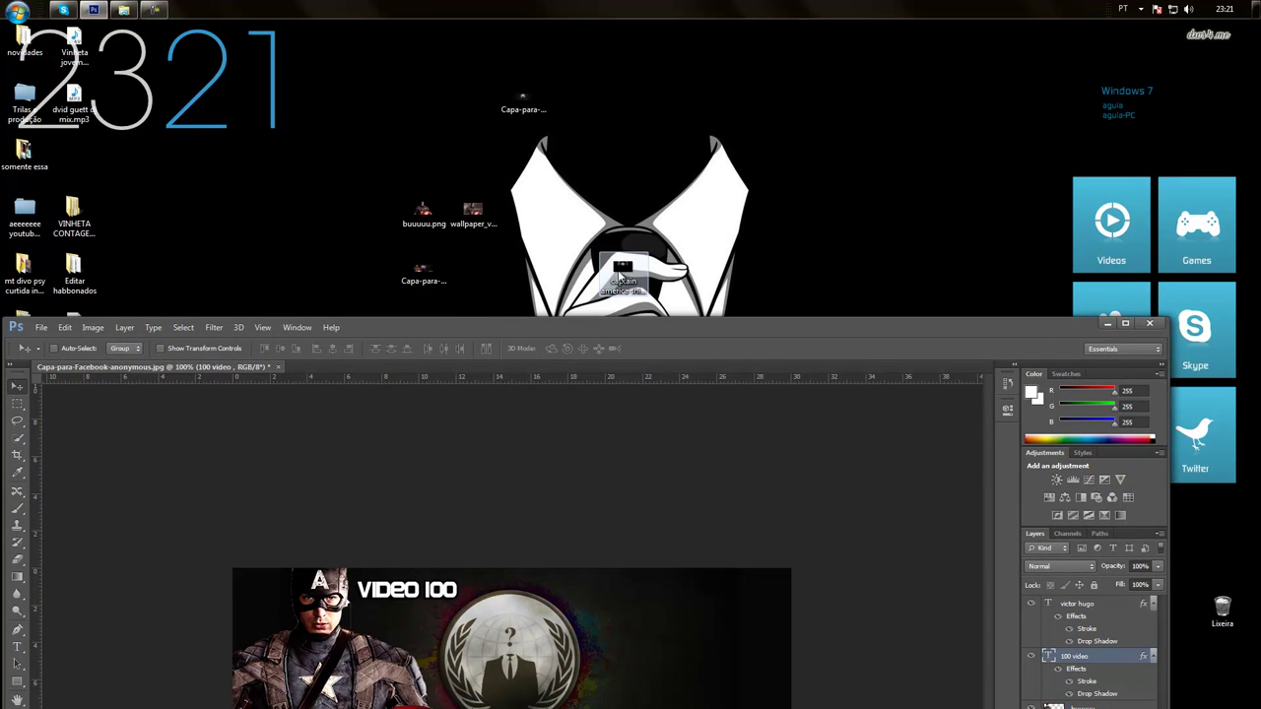
{"action": "left_click_drag", "start_coordinate": [623, 272], "coordinate": [665, 606]}
{"action": "left_click", "coordinate": [1125, 323]}
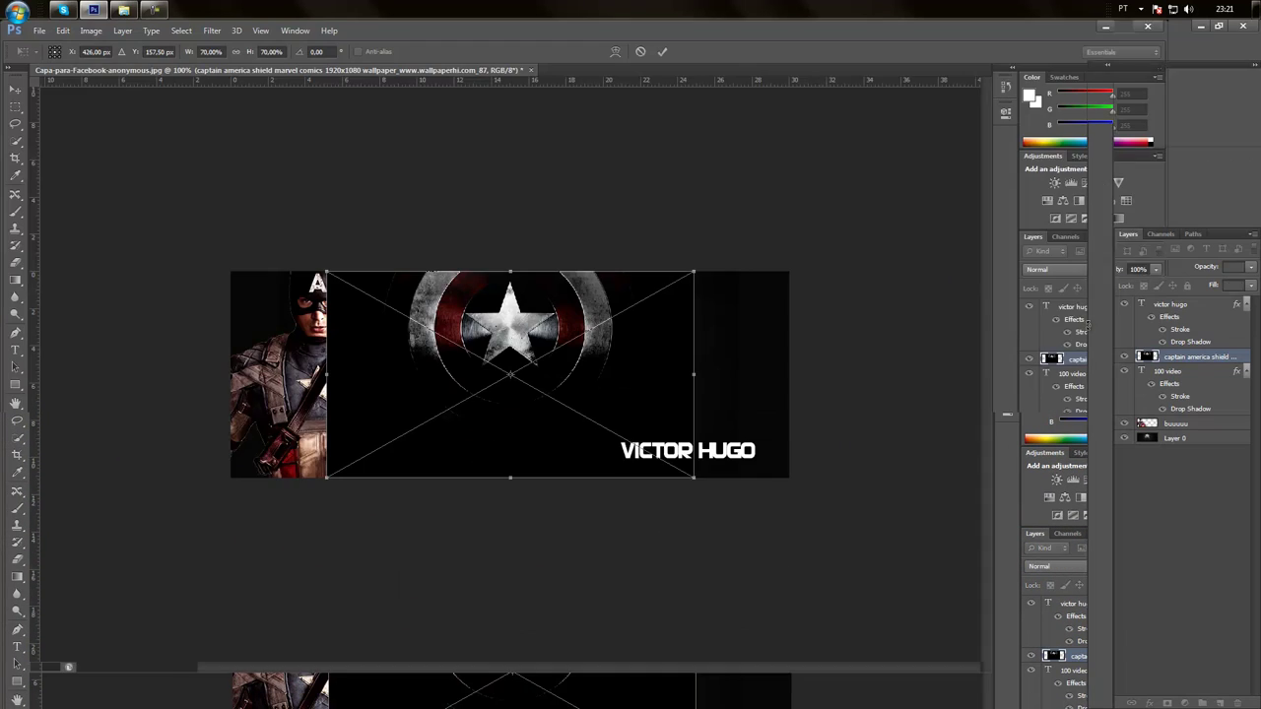
{"action": "left_click_drag", "start_coordinate": [636, 341], "coordinate": [695, 362]}
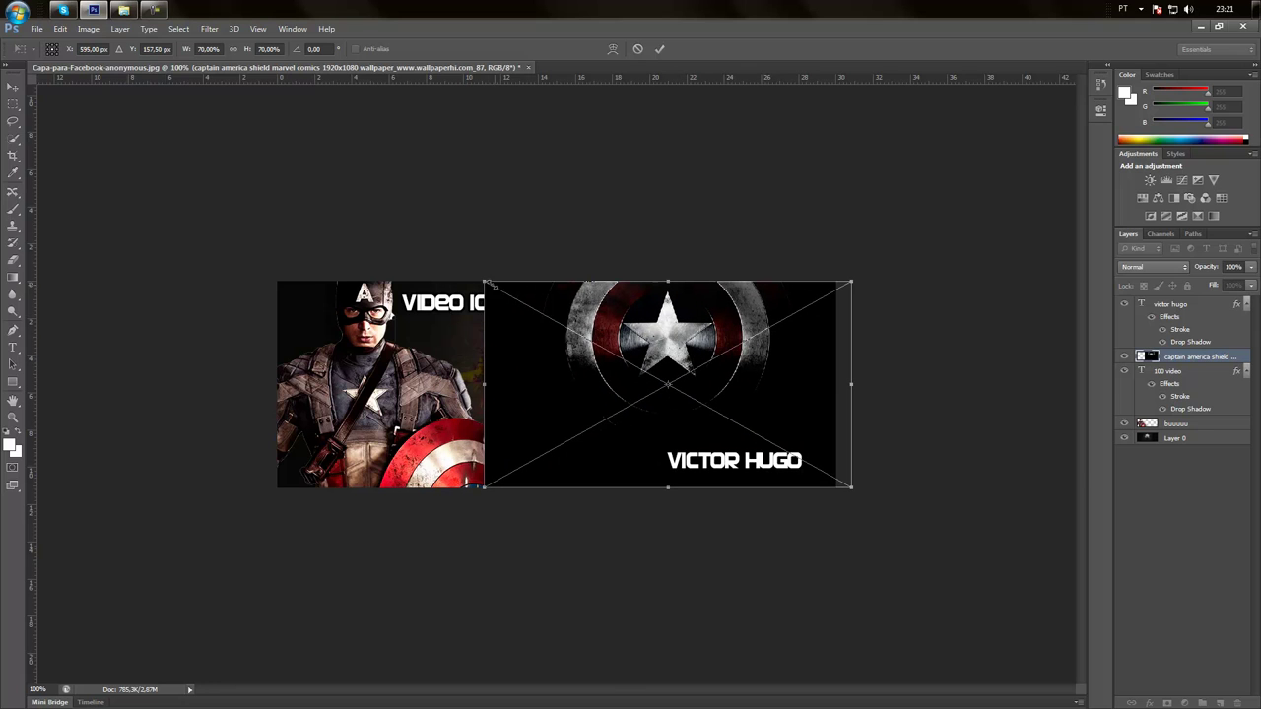
{"action": "left_click_drag", "start_coordinate": [487, 283], "coordinate": [417, 281]}
{"action": "mouse_move", "coordinate": [626, 347]}
{"action": "left_mouse_down"}
{"action": "mouse_move", "coordinate": [448, 352]}
{"action": "mouse_move", "coordinate": [619, 362]}
{"action": "mouse_move", "coordinate": [609, 352]}
{"action": "left_mouse_up"}
{"action": "key", "text": "Return"}
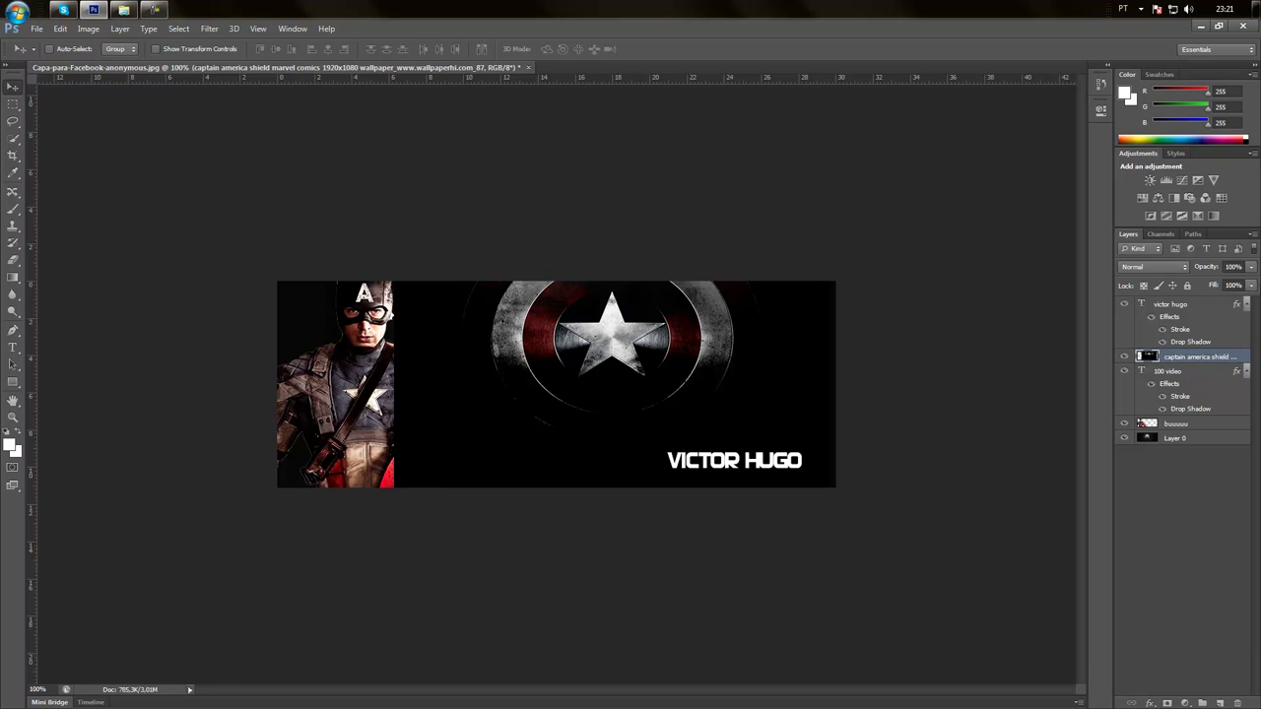
Step: Lower the captain america shield layer's fill to 17% so it blends over the emblem
{"action": "left_click", "coordinate": [1252, 286]}
{"action": "left_click_drag", "start_coordinate": [1247, 301], "coordinate": [1202, 298]}
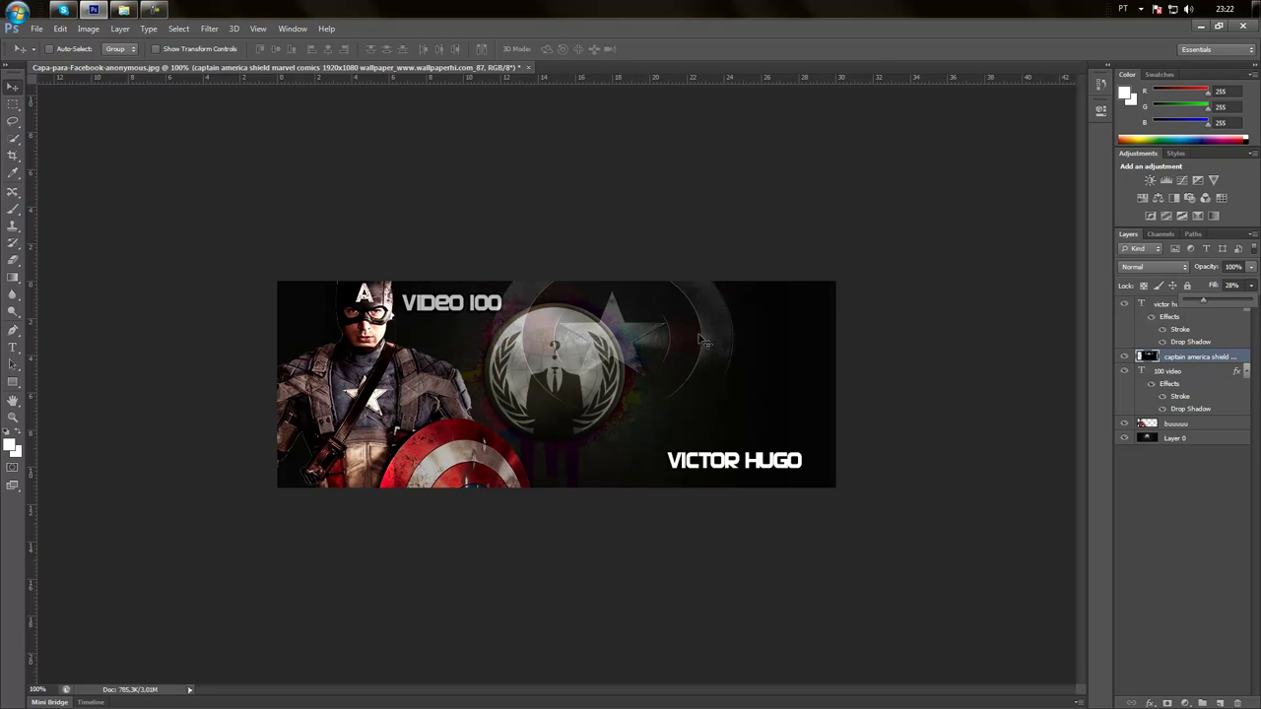
{"action": "mouse_move", "coordinate": [699, 322]}
{"action": "left_mouse_down"}
{"action": "mouse_move", "coordinate": [800, 343]}
{"action": "mouse_move", "coordinate": [643, 341]}
{"action": "mouse_move", "coordinate": [711, 335]}
{"action": "left_mouse_up"}
{"action": "left_click", "coordinate": [1251, 285]}
{"action": "left_click_drag", "start_coordinate": [1207, 301], "coordinate": [1199, 302]}
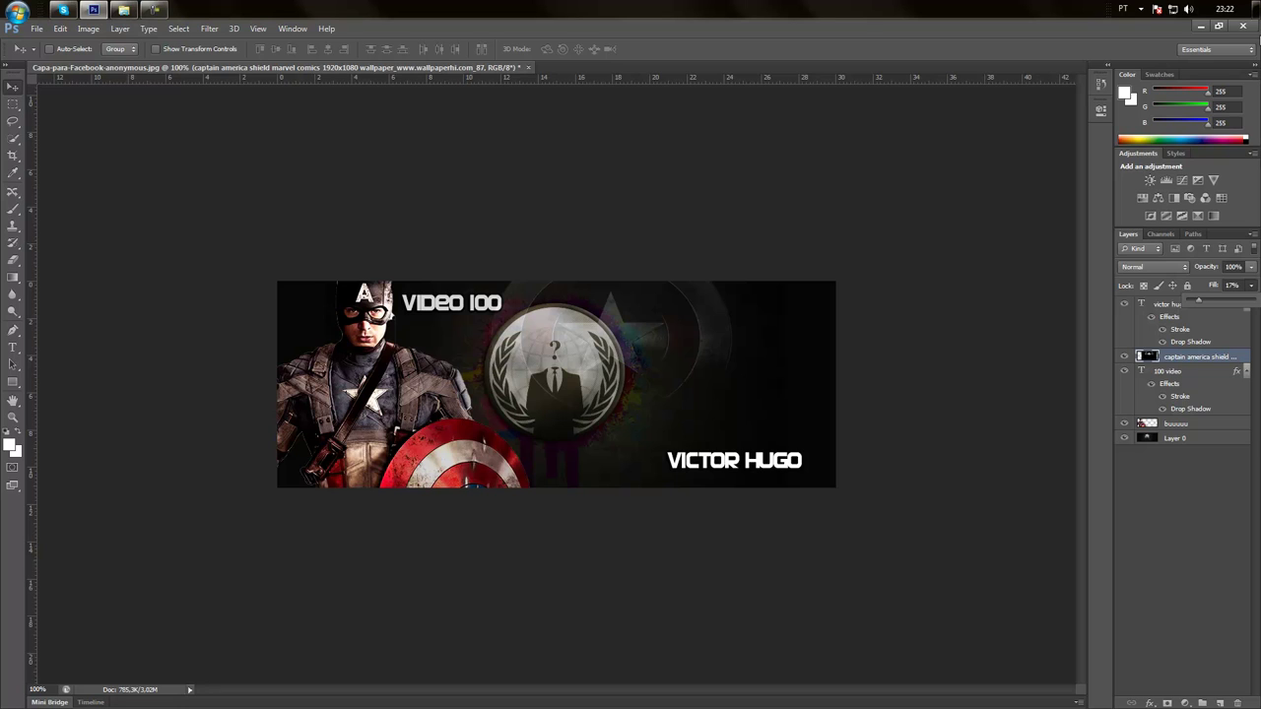
Step: Minimize the editor window and hide the desktop icons
{"action": "left_click", "coordinate": [1200, 25]}
{"action": "right_click", "coordinate": [793, 184]}
{"action": "mouse_move", "coordinate": [793, 187]}
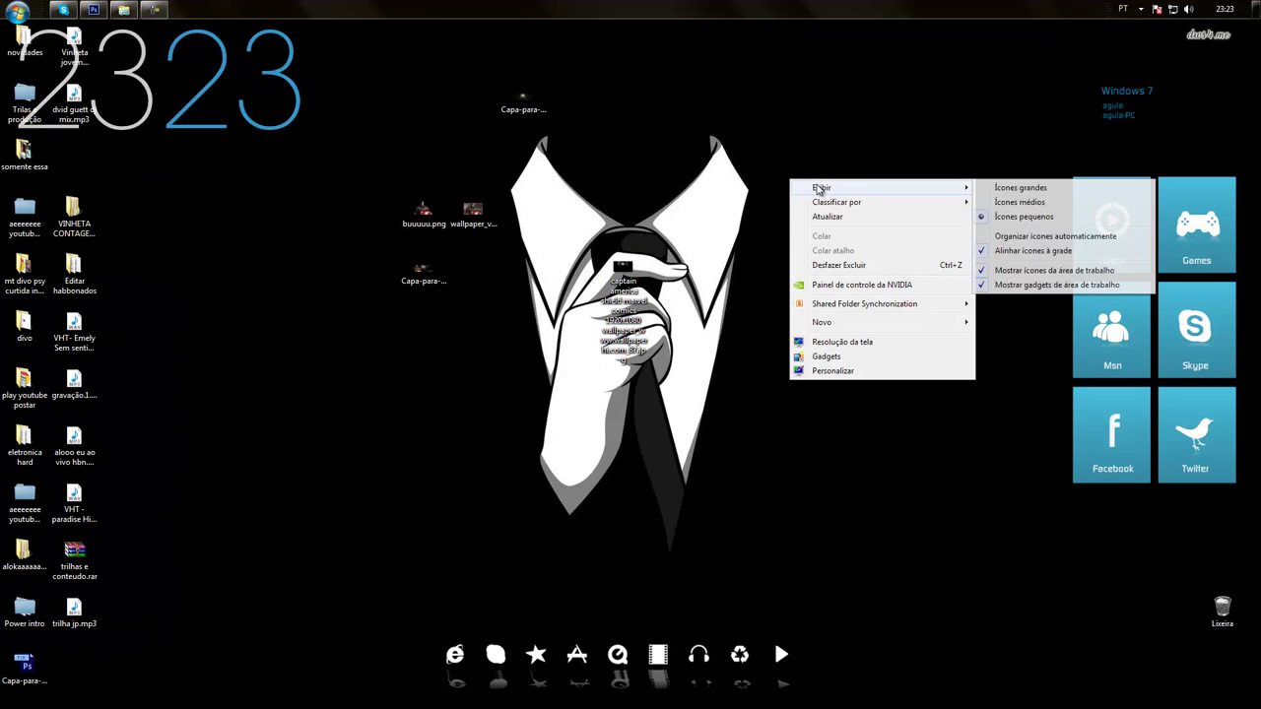
{"action": "left_click", "coordinate": [995, 269]}
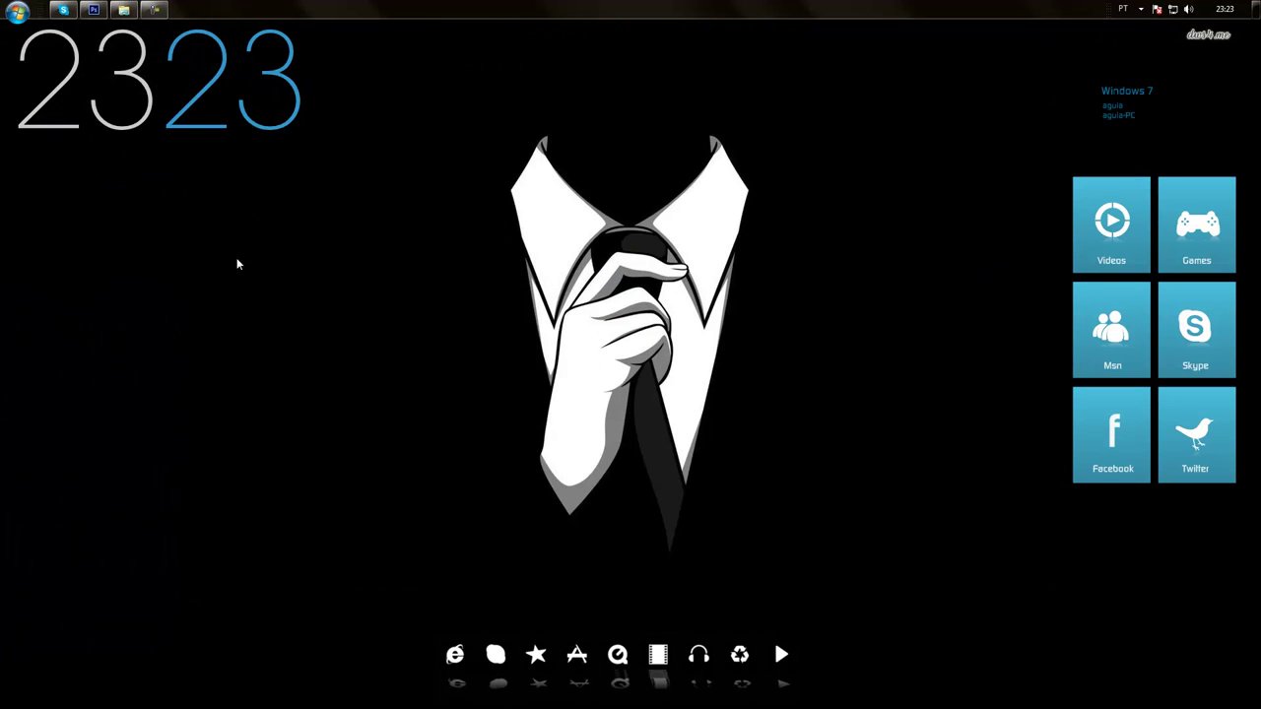